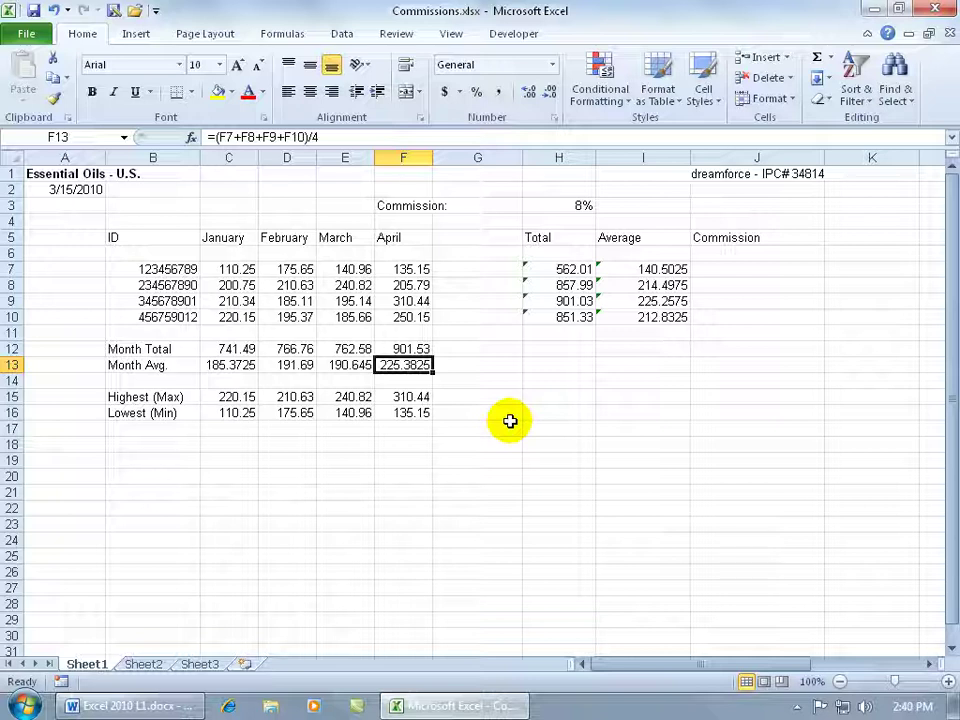
{"action": "left_click", "coordinate": [929, 664]}
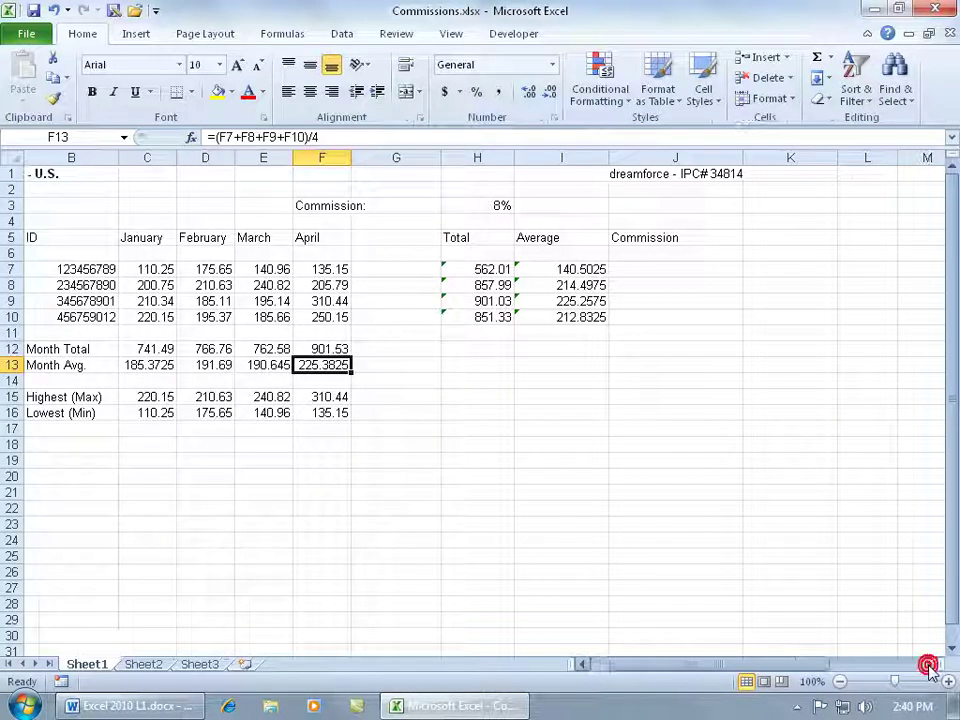
{"action": "left_click", "coordinate": [929, 664]}
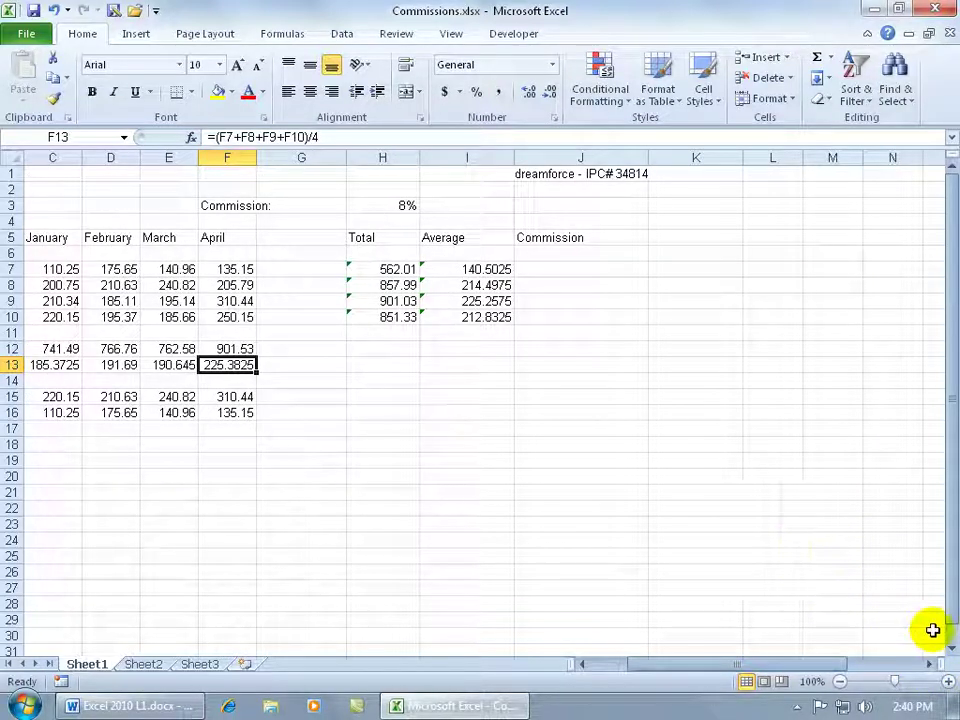
{"action": "left_click", "coordinate": [951, 648]}
{"action": "left_click", "coordinate": [951, 648]}
{"action": "left_click", "coordinate": [951, 648]}
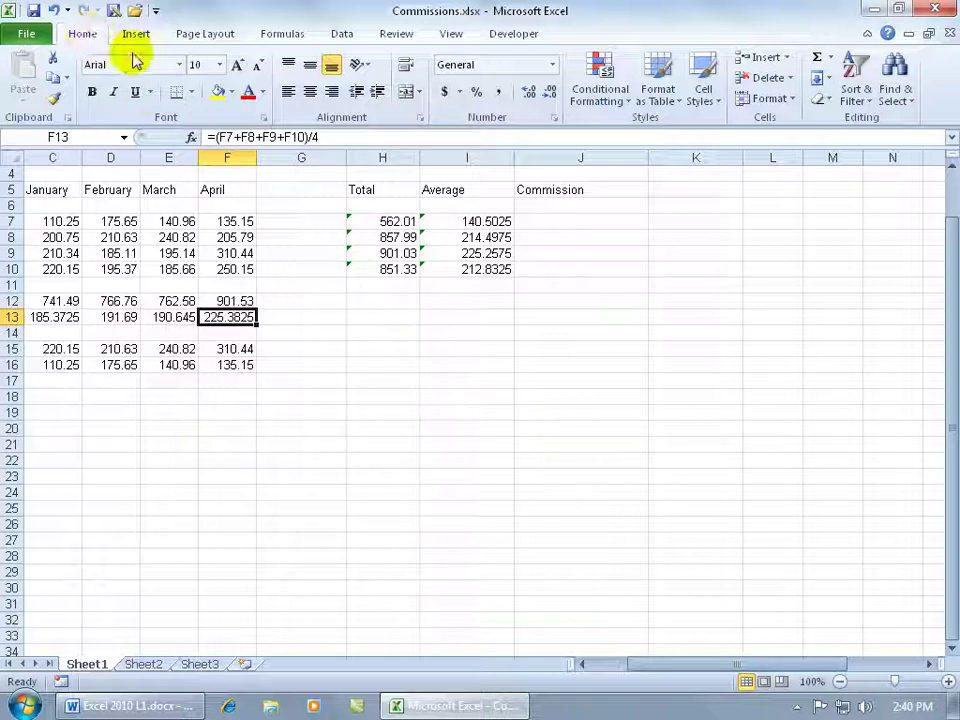
- Open the Go To dialog and dismiss it without choosing a destination
{"action": "left_click", "coordinate": [900, 96]}
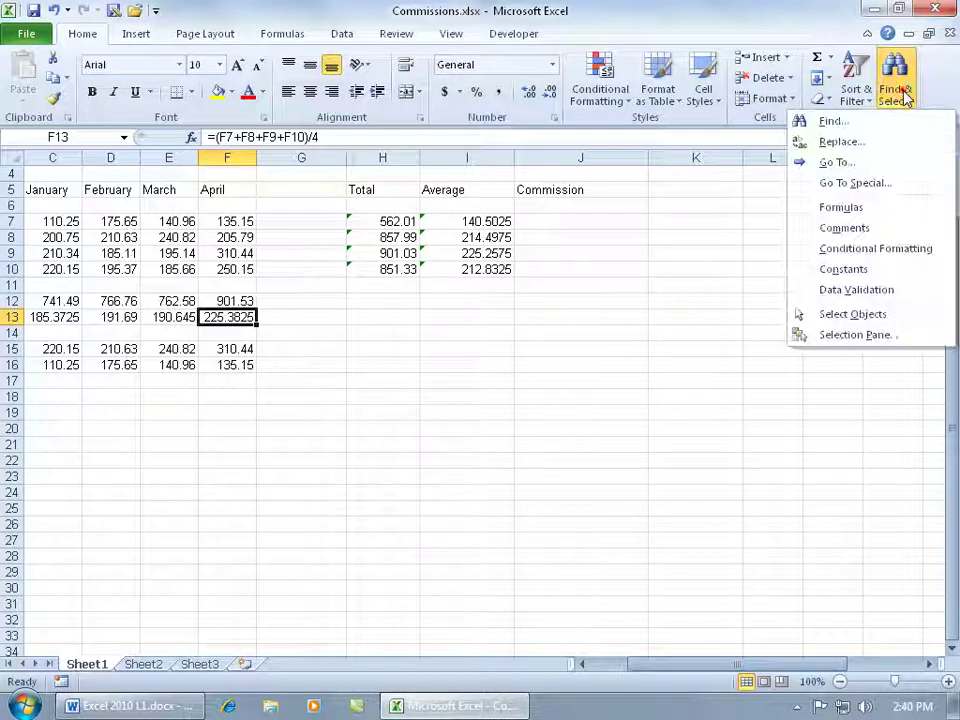
{"action": "left_click", "coordinate": [836, 165]}
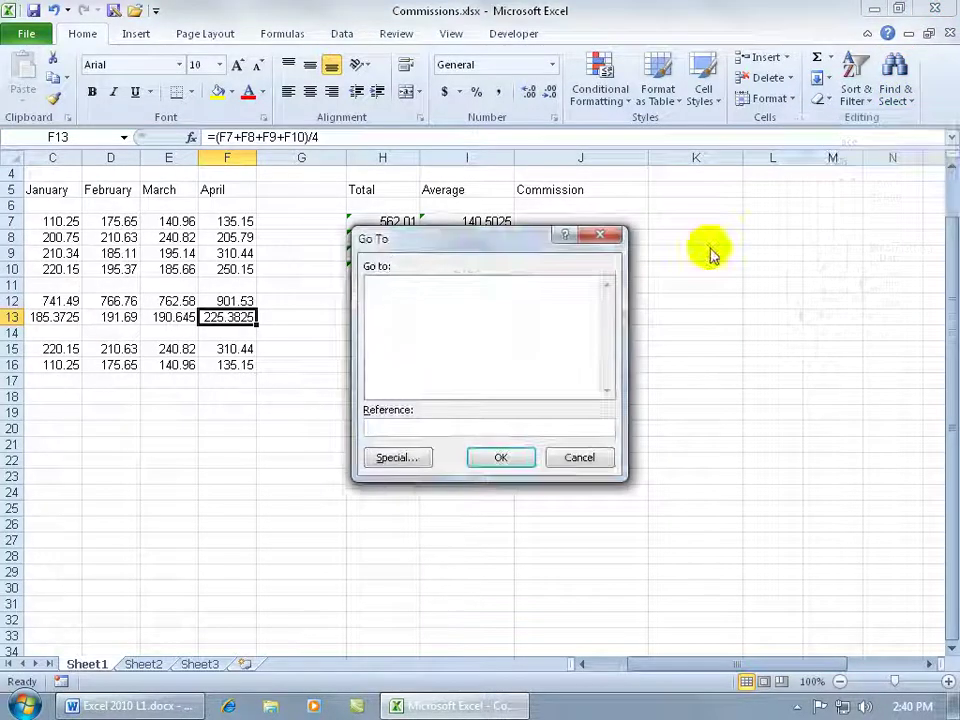
{"action": "left_click", "coordinate": [600, 235]}
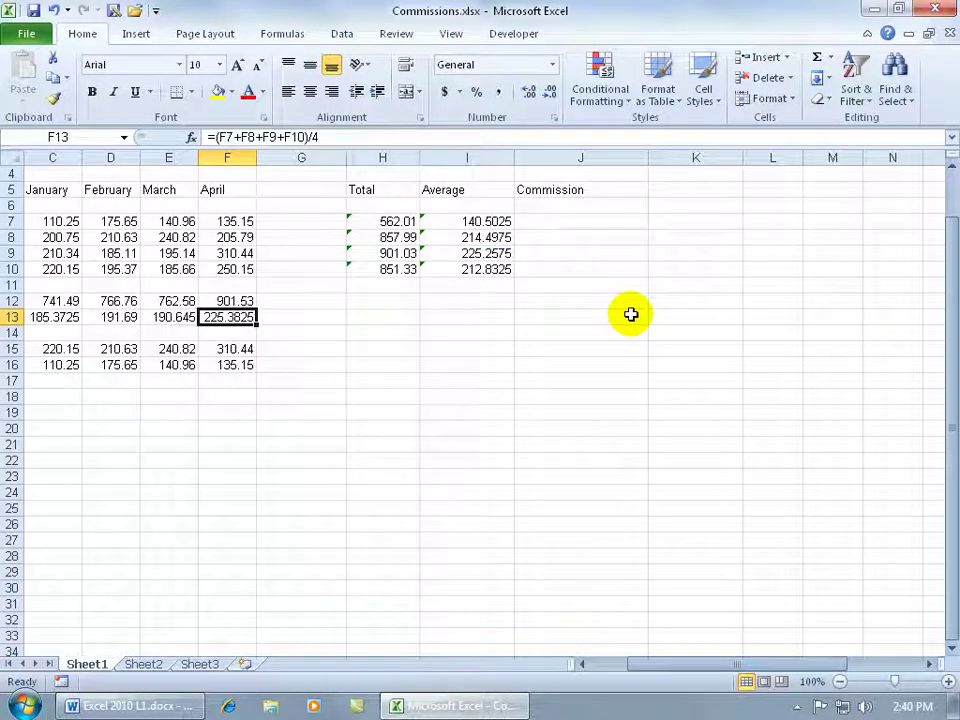
{"action": "key", "text": "F5"}
{"action": "key", "text": "Escape"}
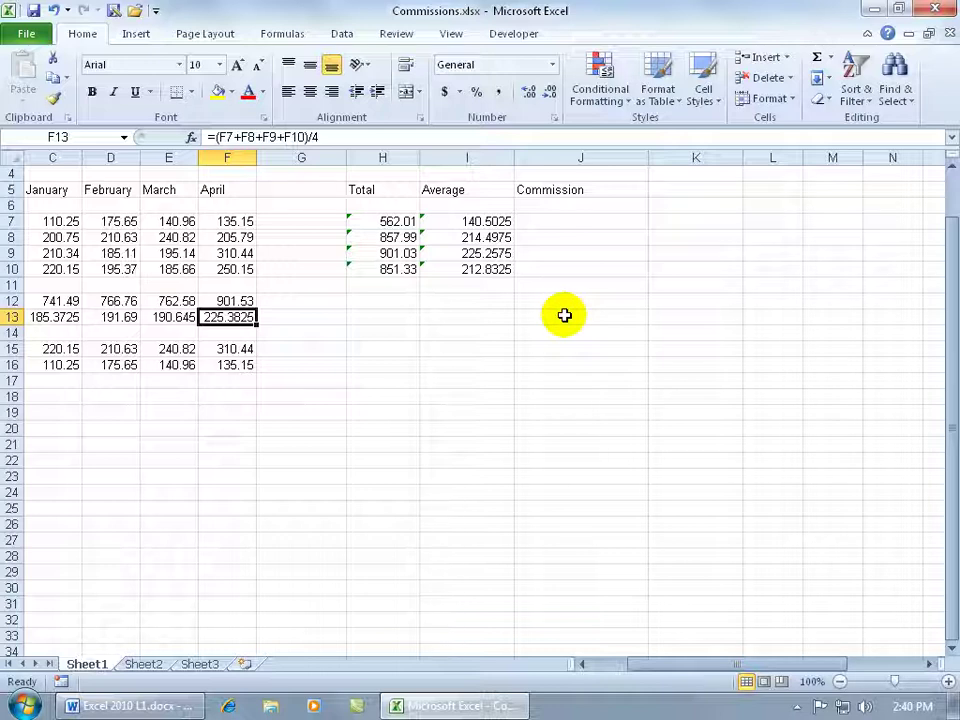
- Jump to cell Z5000 with the Go To command
{"action": "key", "text": "F5"}
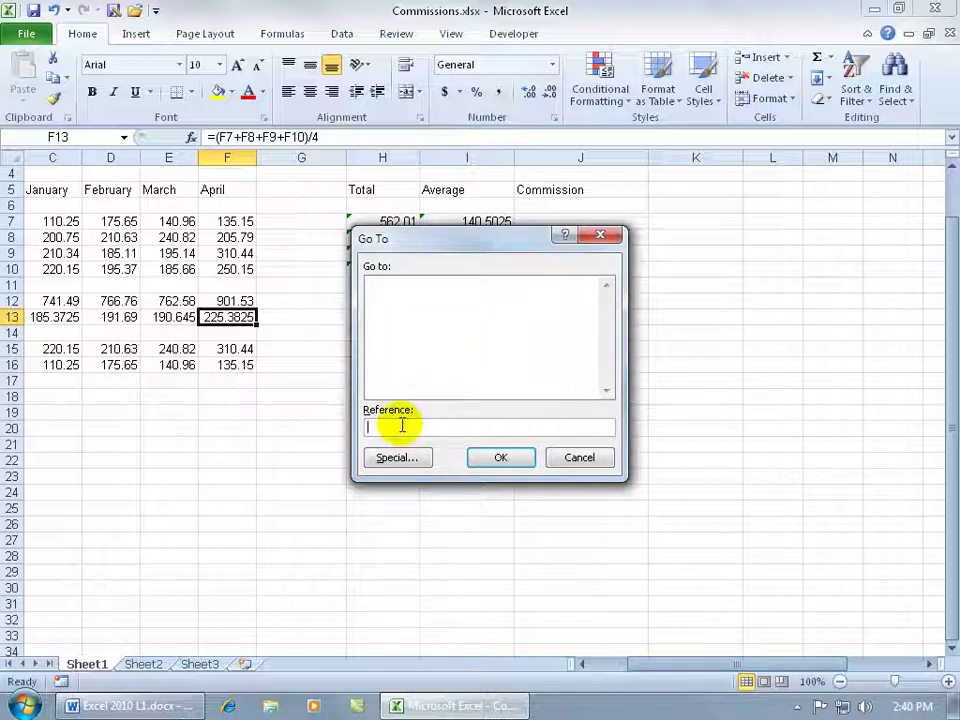
{"action": "type", "text": "z5000"}
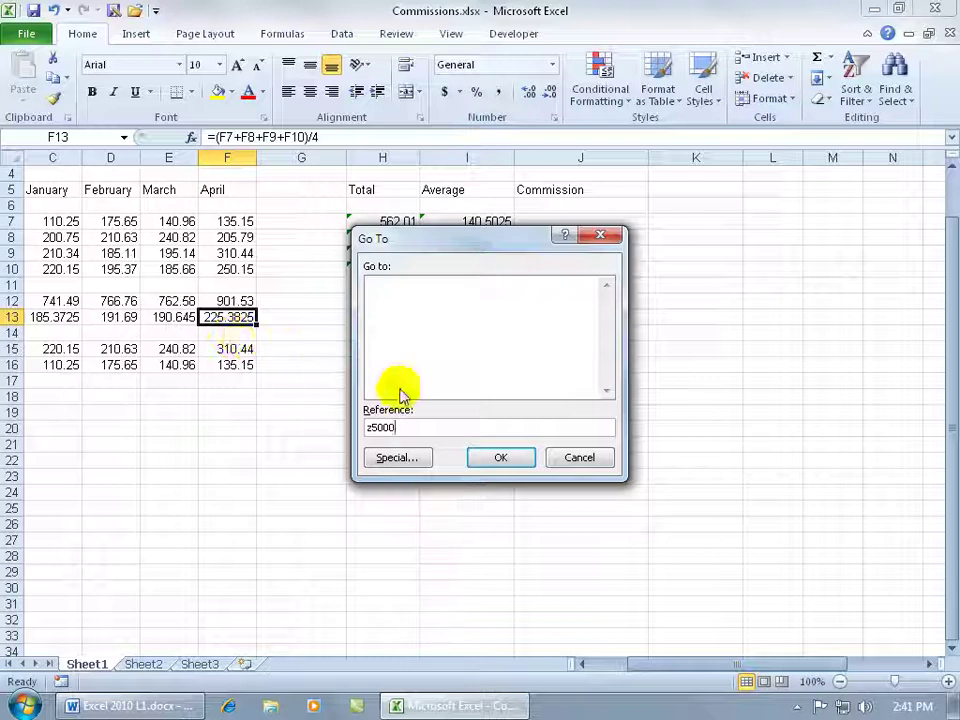
{"action": "key", "text": "Return"}
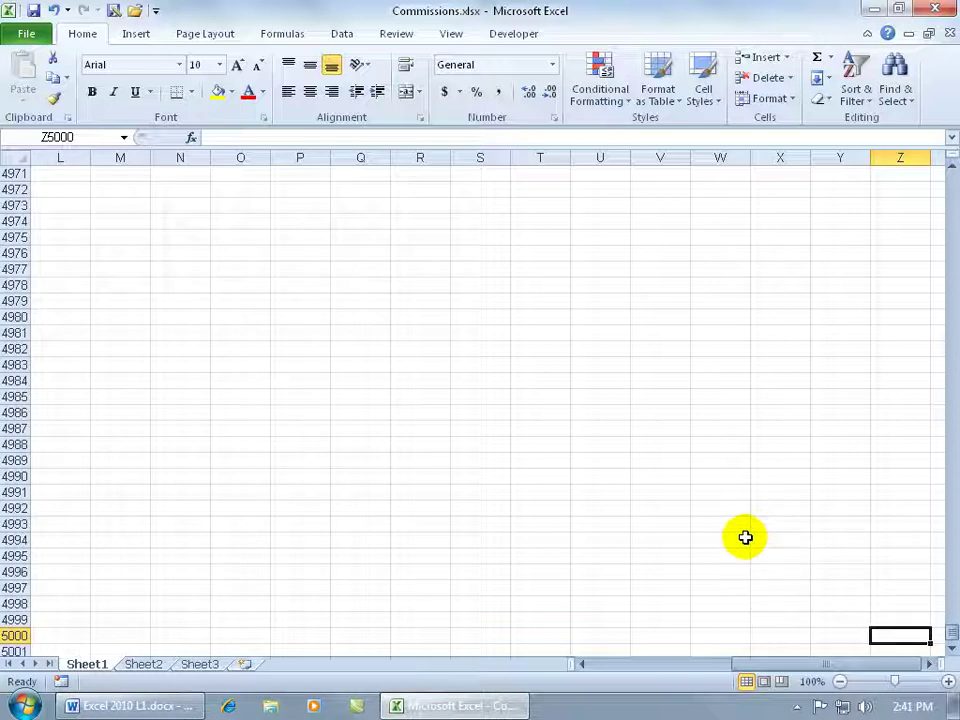
- Return to cell F13 by choosing its stored reference in the Go To dialog
{"action": "key", "text": "ctrl+g"}
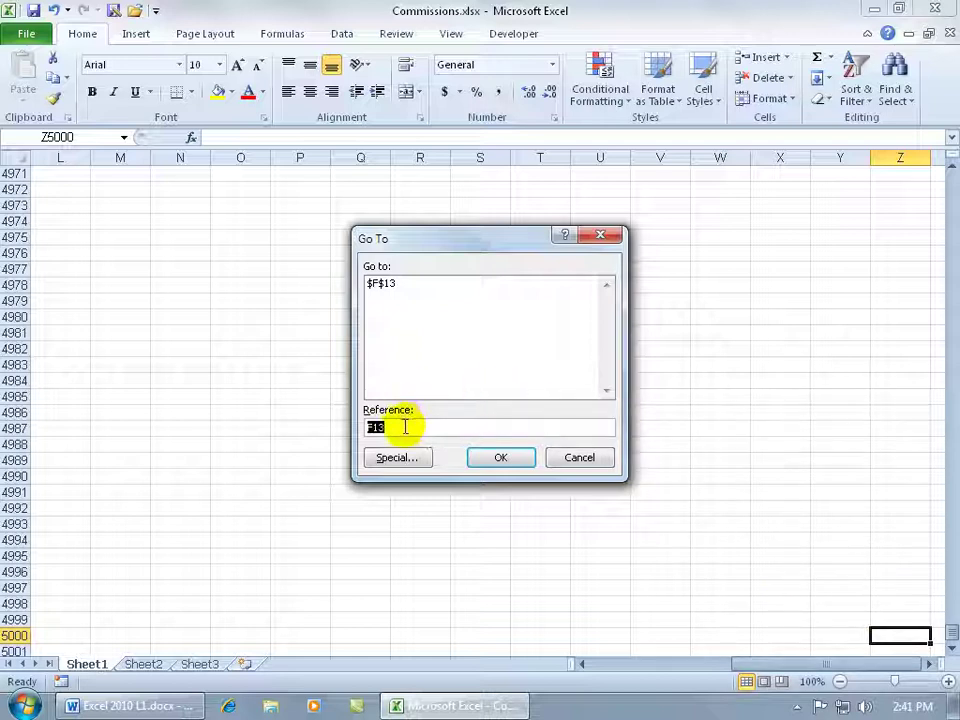
{"action": "left_click", "coordinate": [386, 288]}
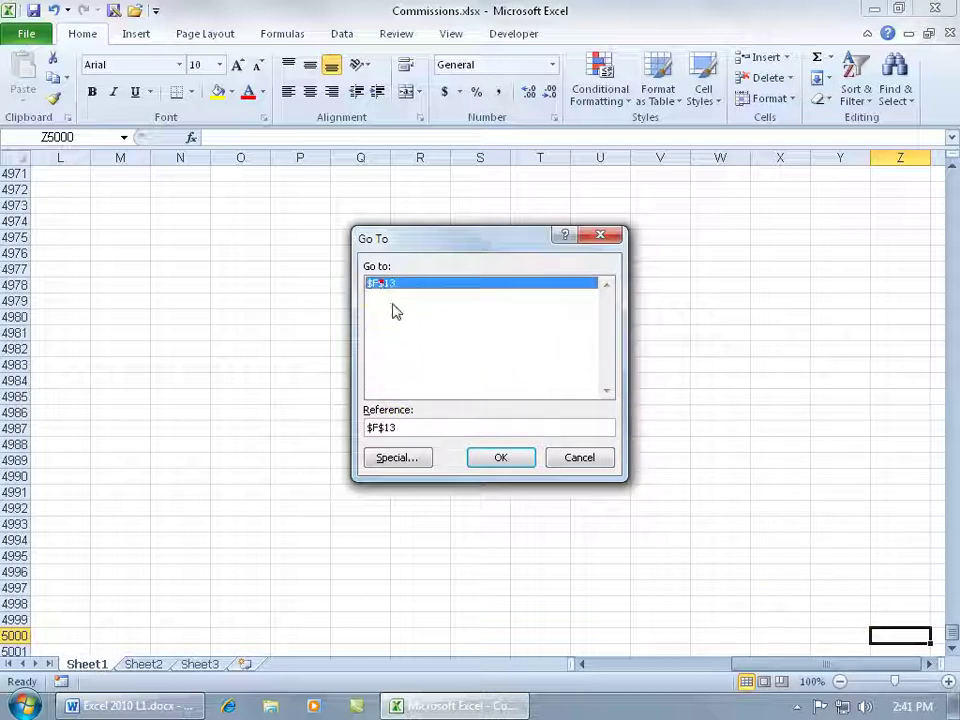
{"action": "left_click", "coordinate": [511, 464]}
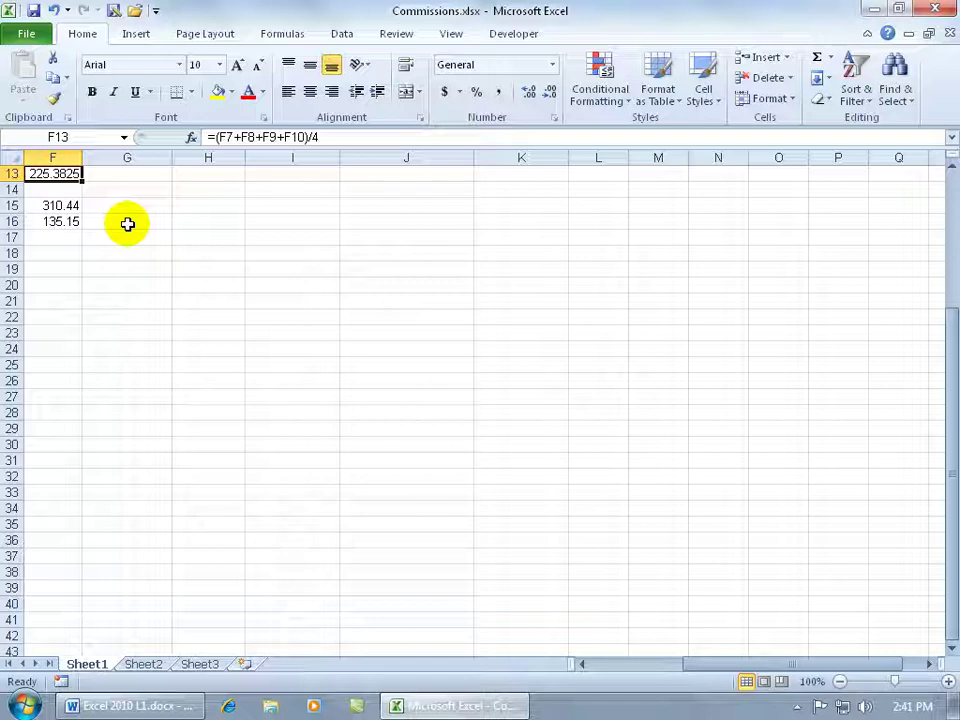
- Return to cell A1, checking the Go To dialog's list of visited cells before and after the jump
{"action": "key", "text": "ctrl+g"}
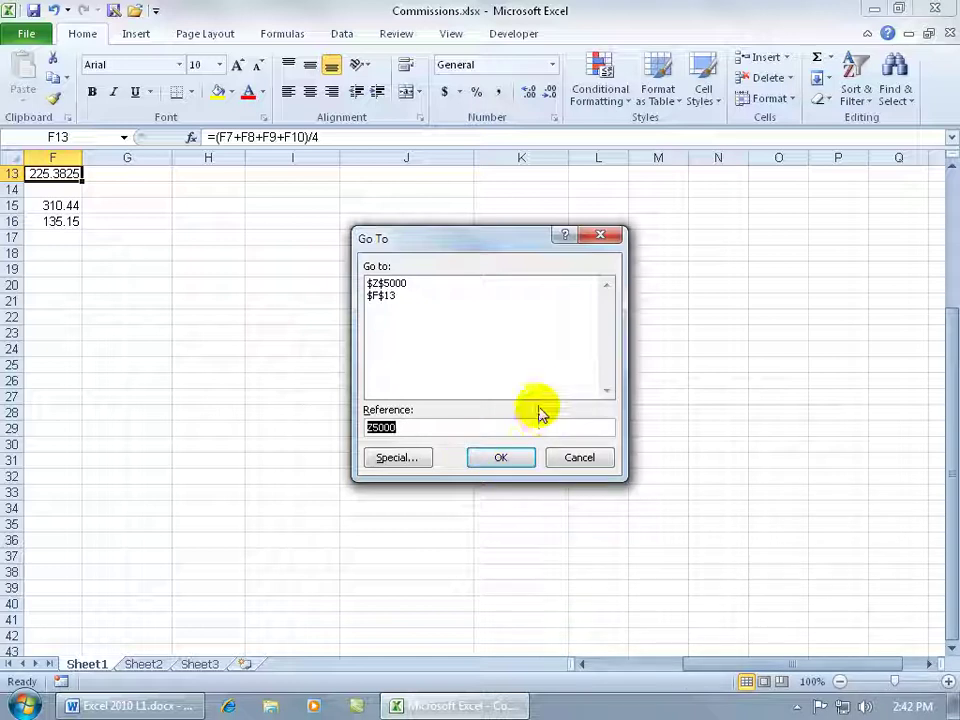
{"action": "left_click", "coordinate": [576, 455]}
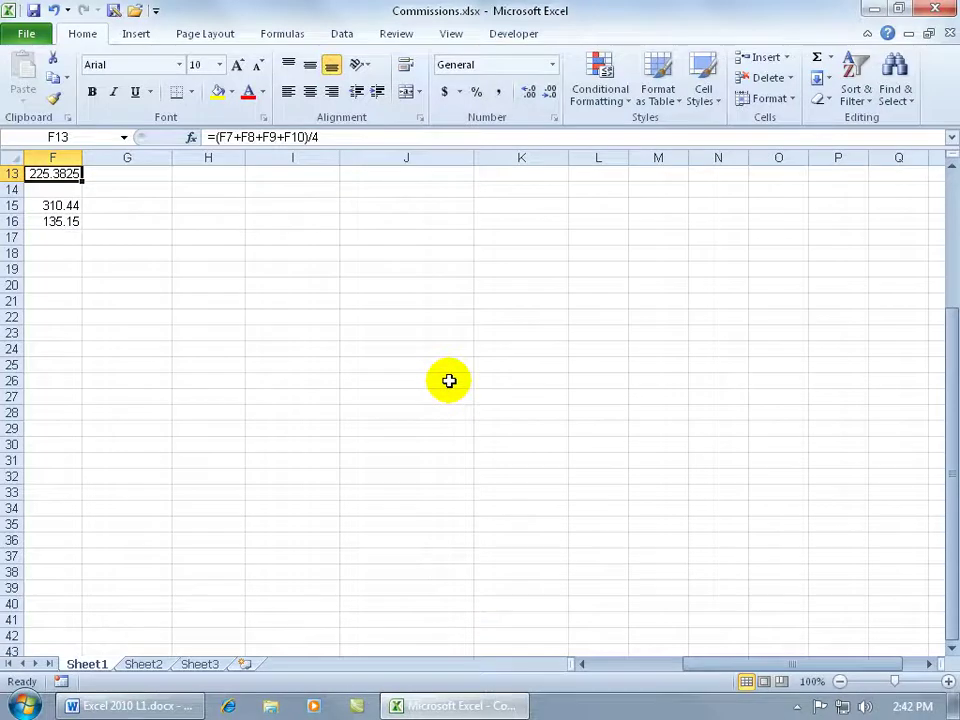
{"action": "key", "text": "ctrl+Home"}
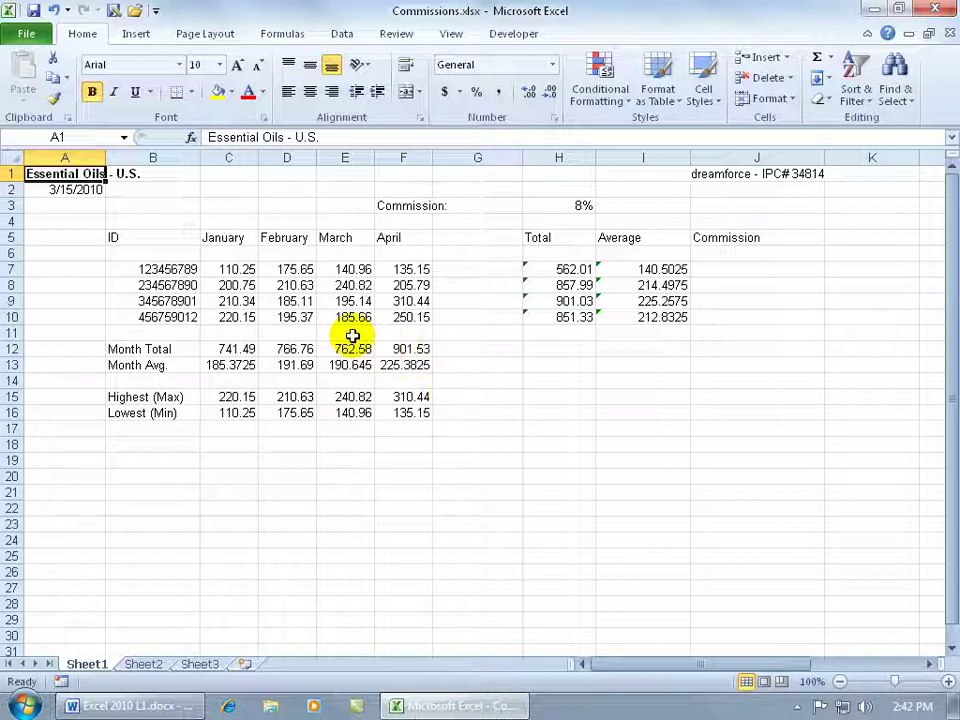
{"action": "key", "text": "F5"}
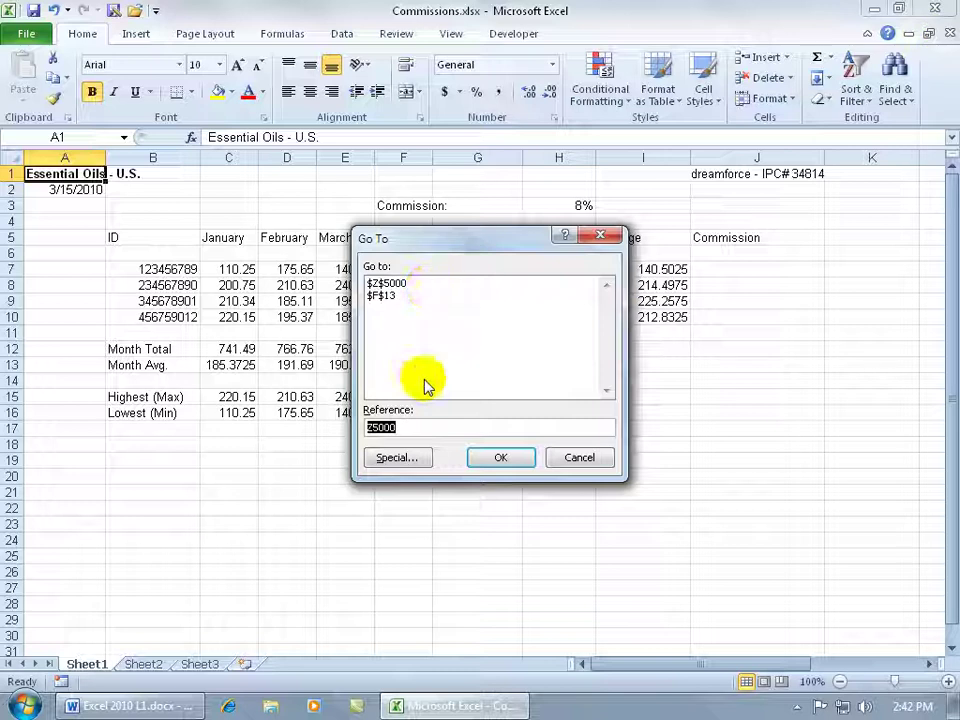
{"action": "left_click", "coordinate": [580, 457]}
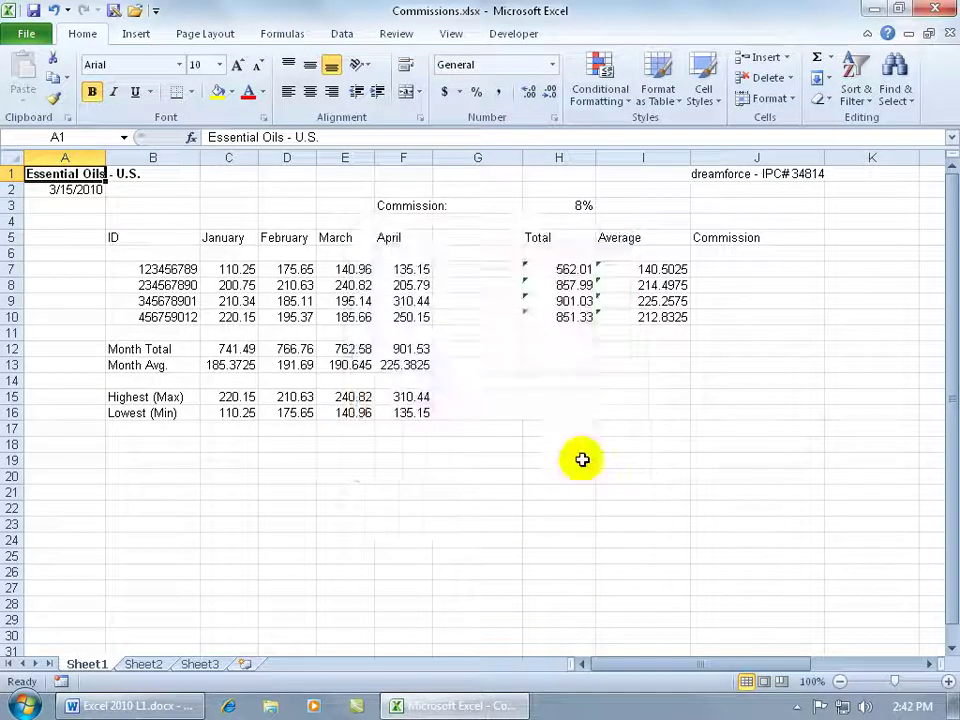
- Close the Commissions.xlsx workbook and reopen it from the recent workbooks
{"action": "left_click", "coordinate": [950, 35]}
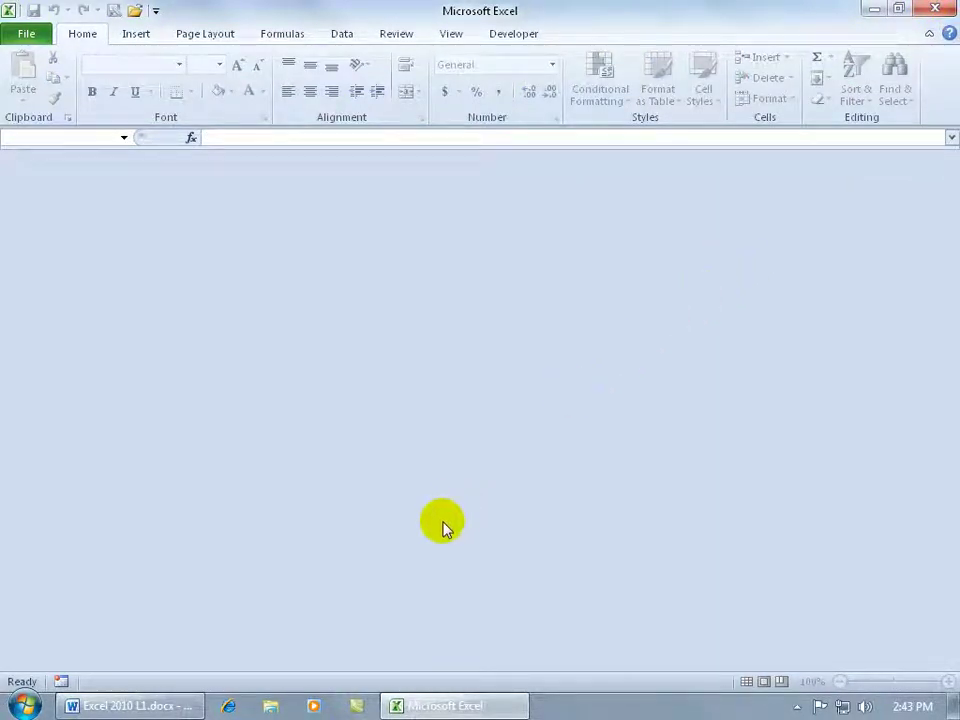
{"action": "right_click", "coordinate": [428, 706]}
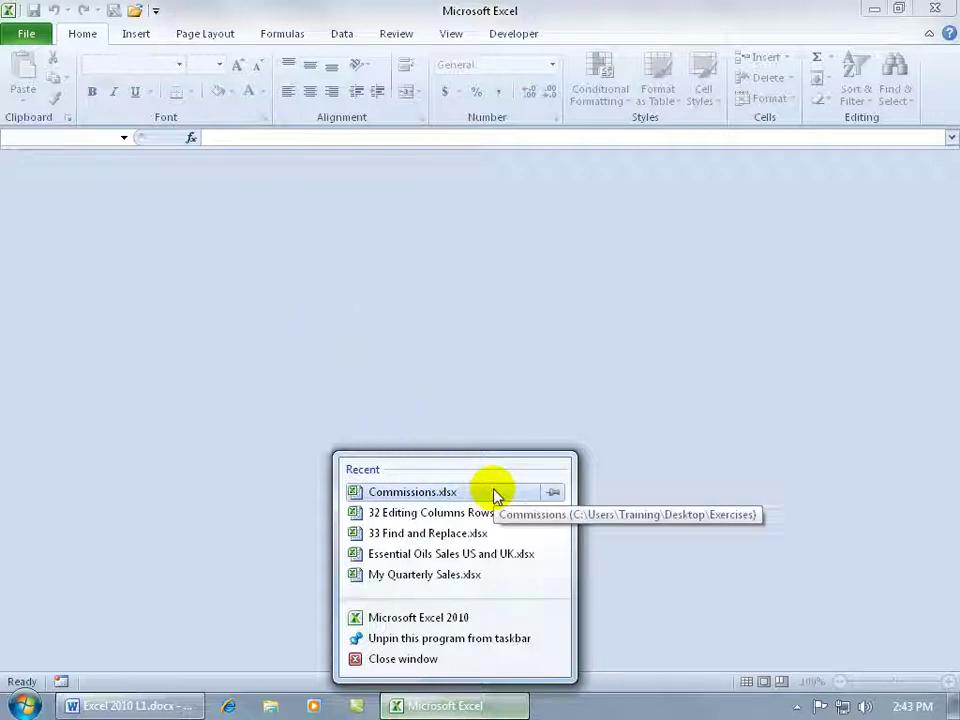
{"action": "left_click", "coordinate": [451, 491]}
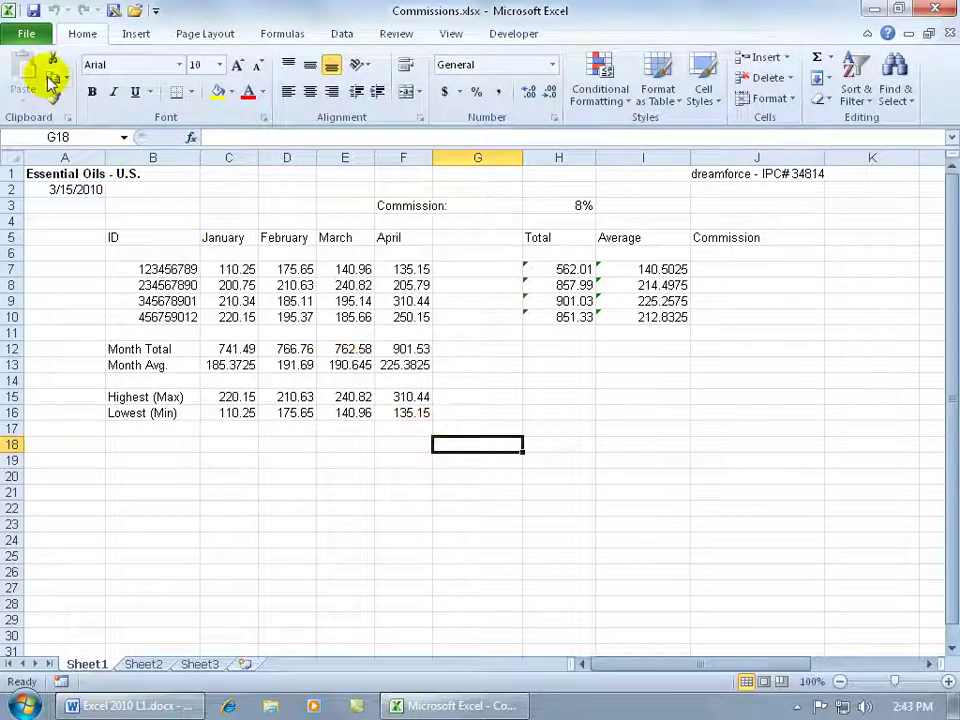
{"action": "left_click", "coordinate": [28, 35]}
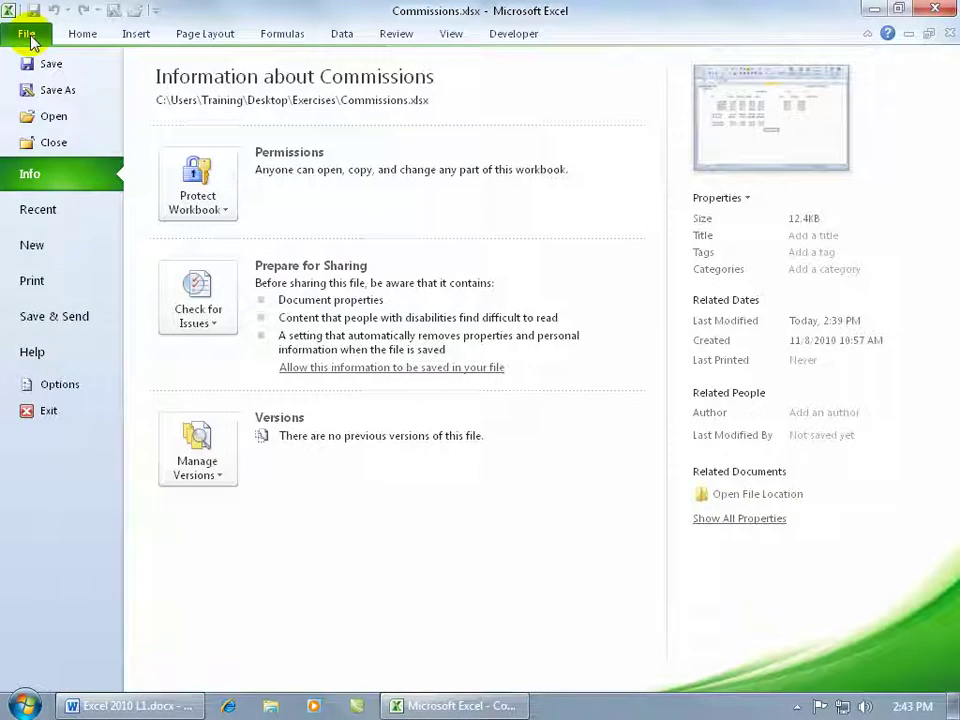
{"action": "left_click", "coordinate": [35, 212]}
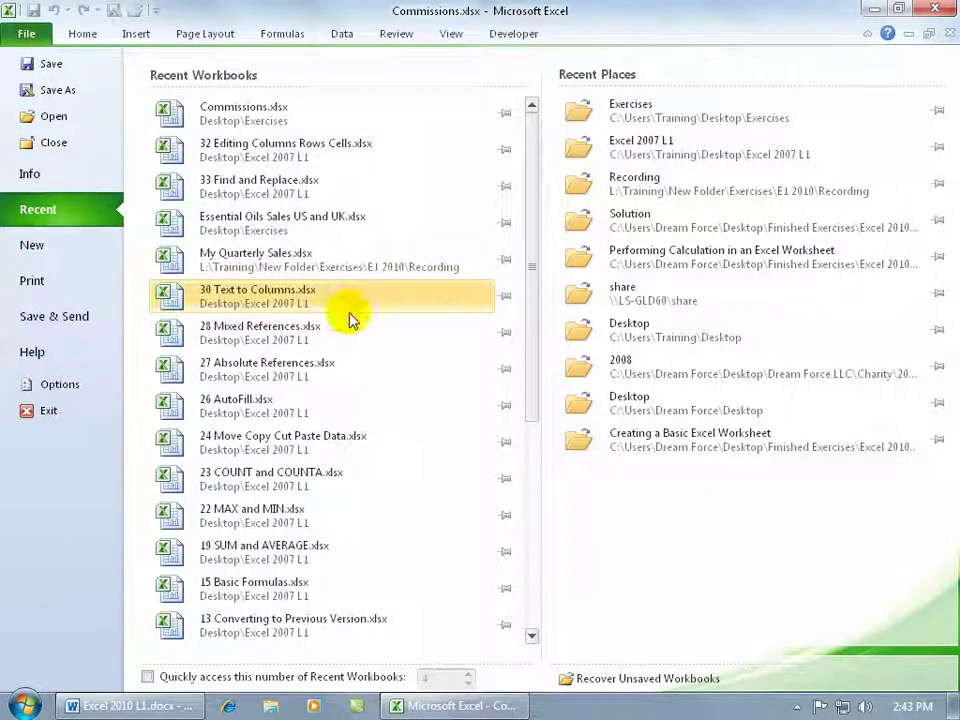
{"action": "left_click", "coordinate": [286, 115]}
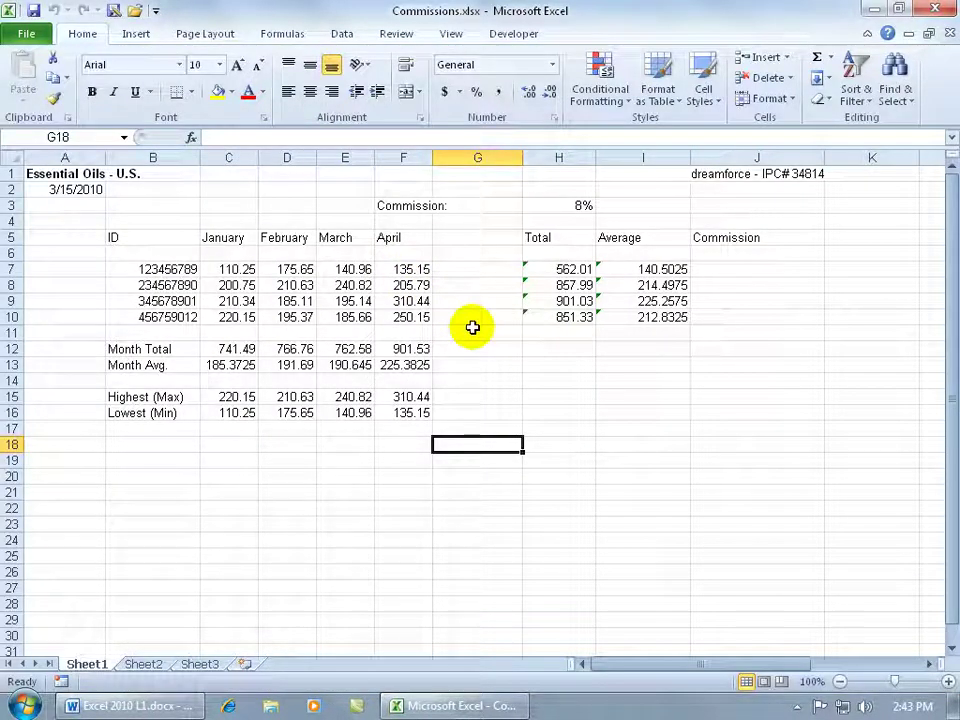
- Check the Go To dialog for stored references in the reopened workbook and close it
{"action": "key", "text": "F5"}
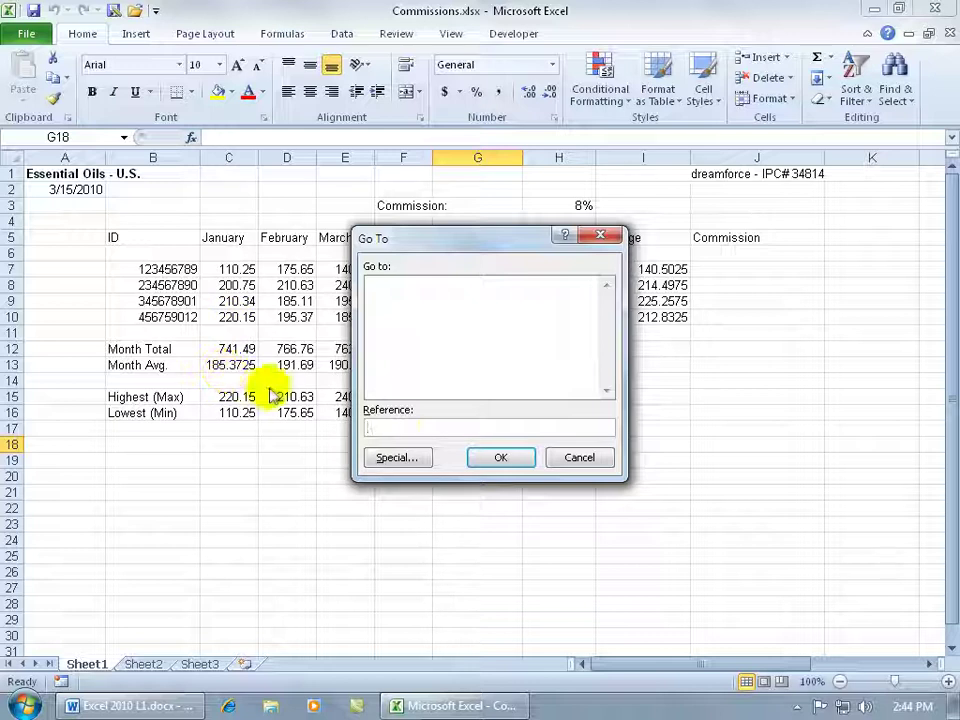
{"action": "left_click", "coordinate": [565, 462]}
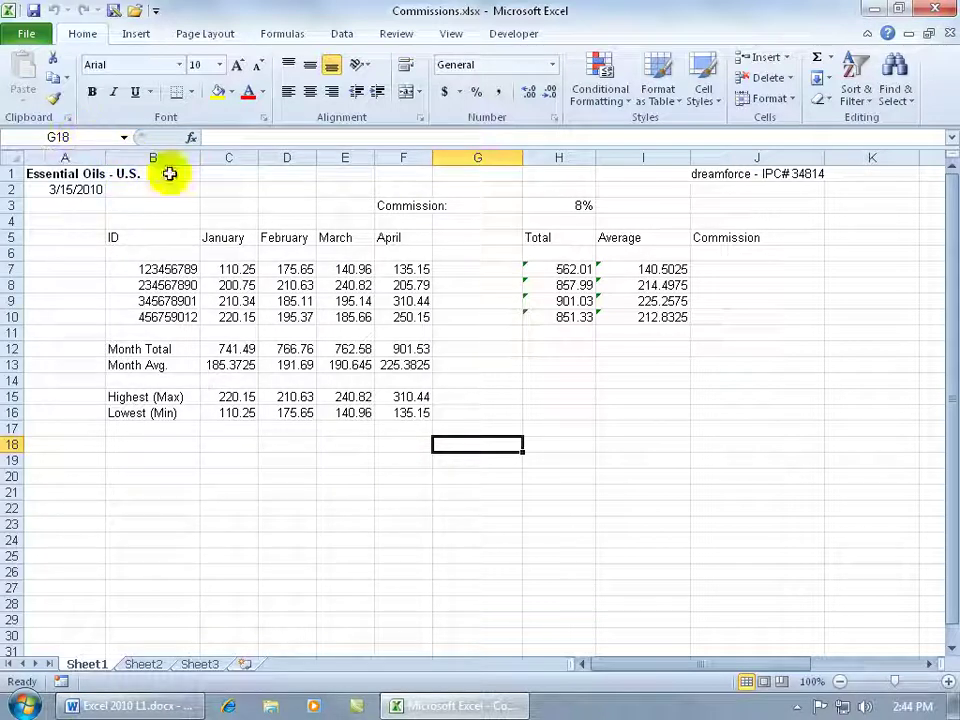
- Name cell F3, which holds the "Commission:" label, Comm_1
{"action": "left_click", "coordinate": [405, 206]}
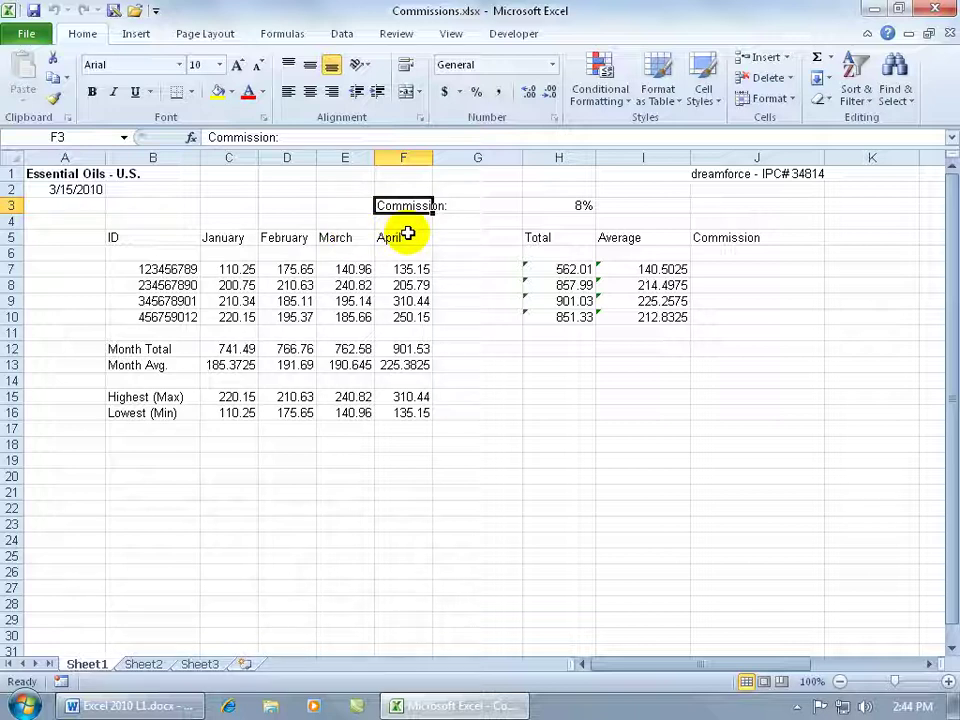
{"action": "left_click", "coordinate": [66, 137]}
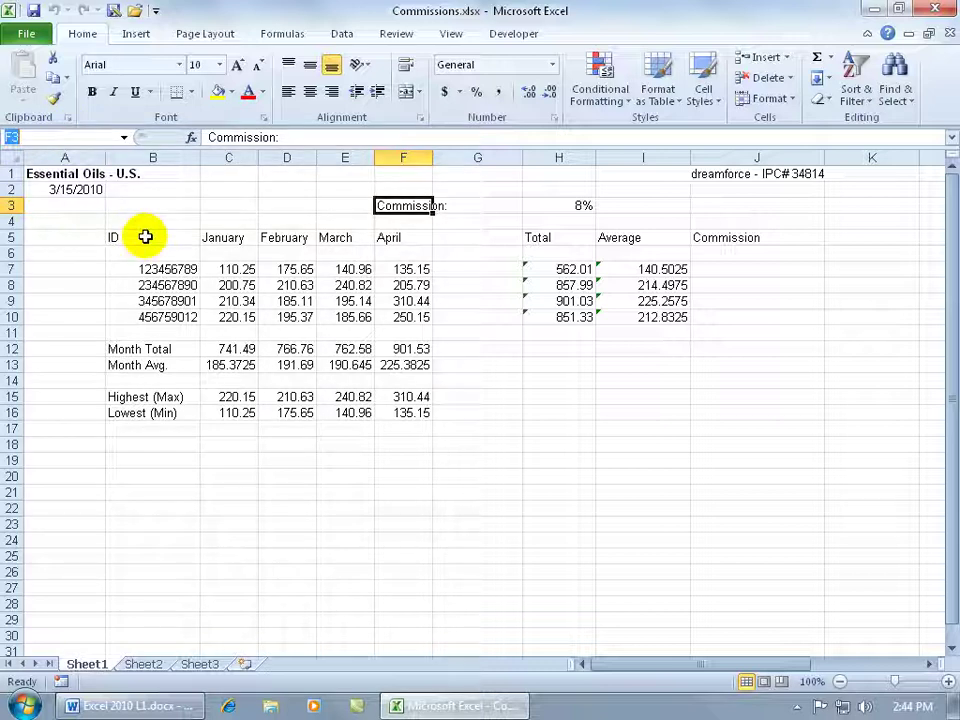
{"action": "type", "text": "Comm_1"}
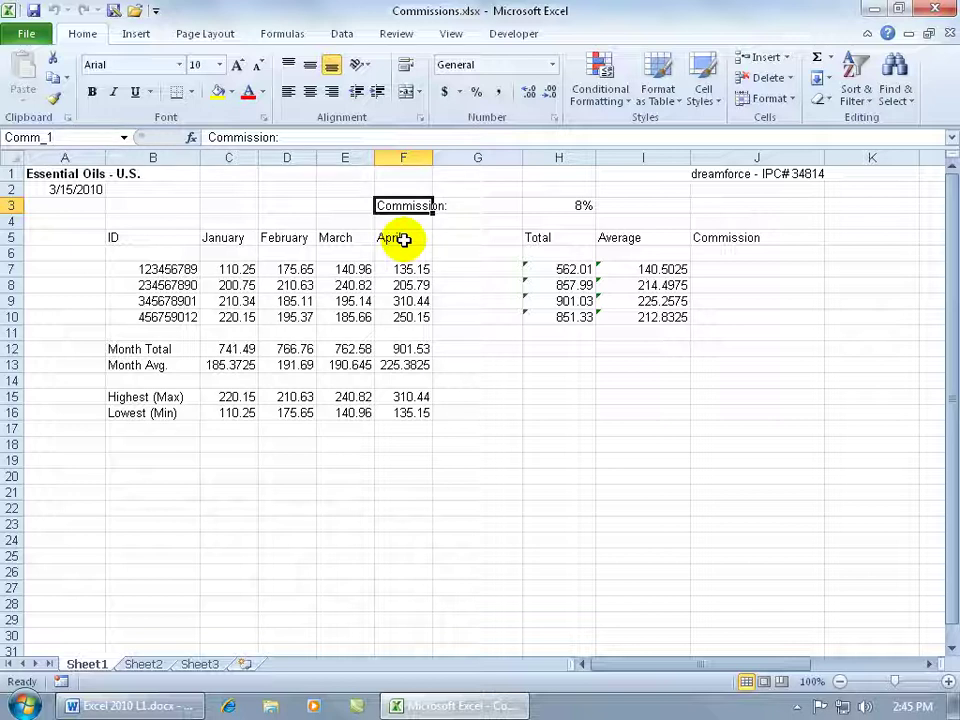
{"action": "key", "text": "Return"}
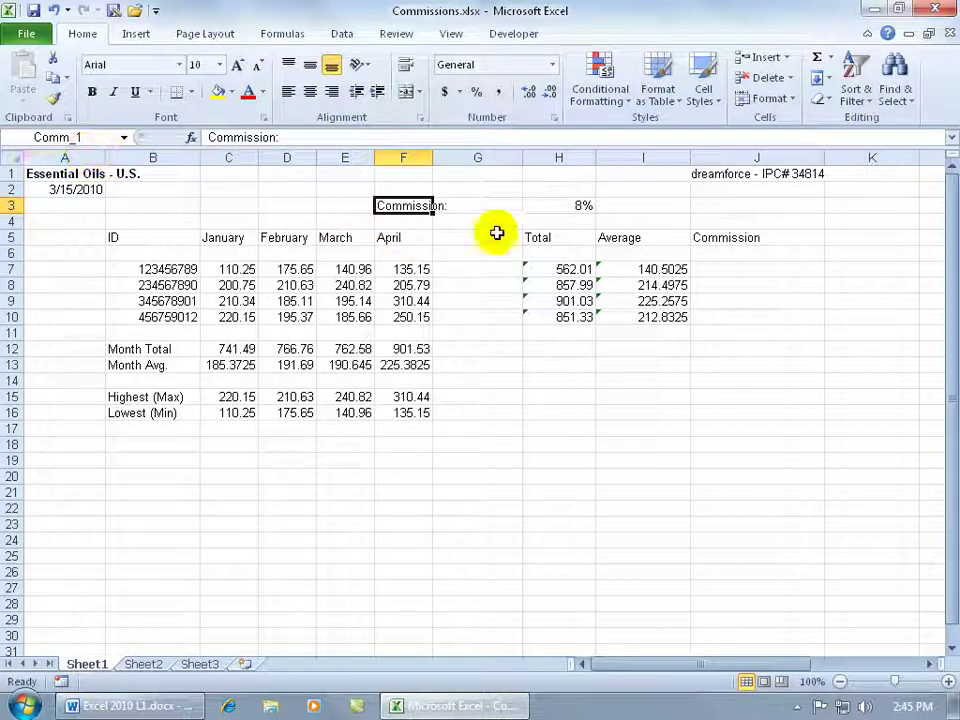
- Name cell J5, the Commission column heading, Comm_2
{"action": "left_click", "coordinate": [697, 237]}
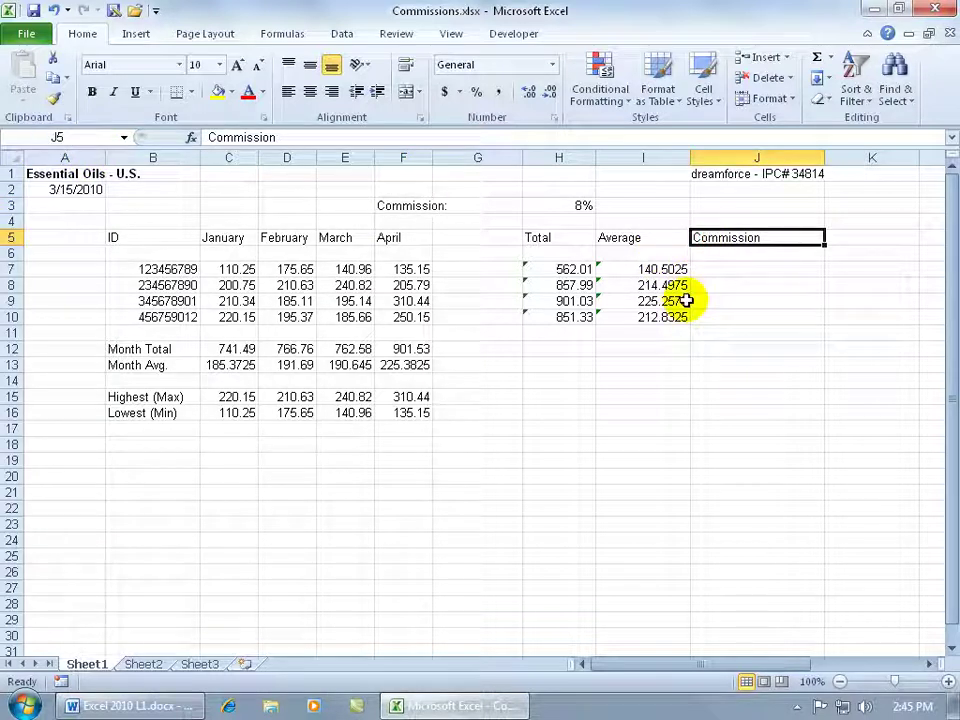
{"action": "left_click", "coordinate": [92, 137]}
{"action": "type", "text": "C"}
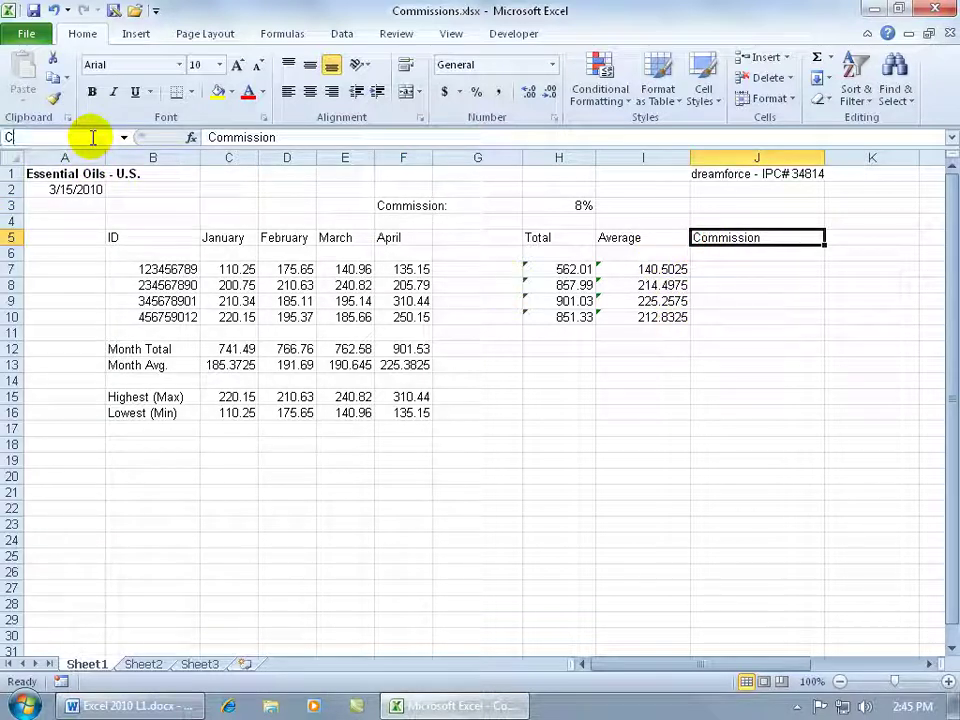
{"action": "type", "text": "omm_2"}
{"action": "key", "text": "Return"}
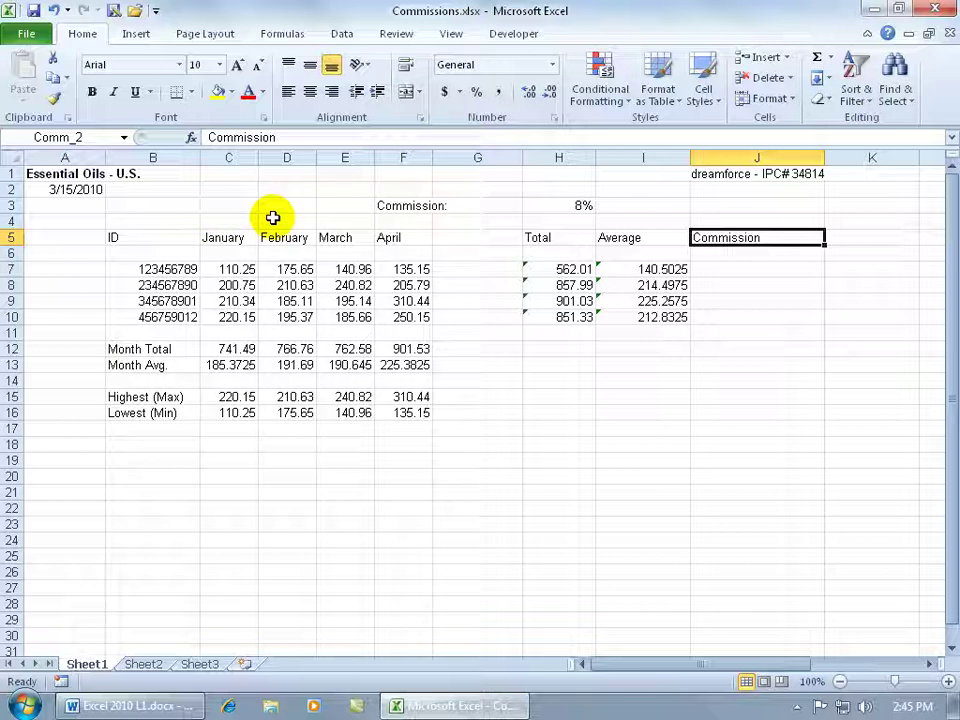
- From cell F9, jump to the named cell Comm_1 with the Go To command
{"action": "left_click", "coordinate": [400, 300]}
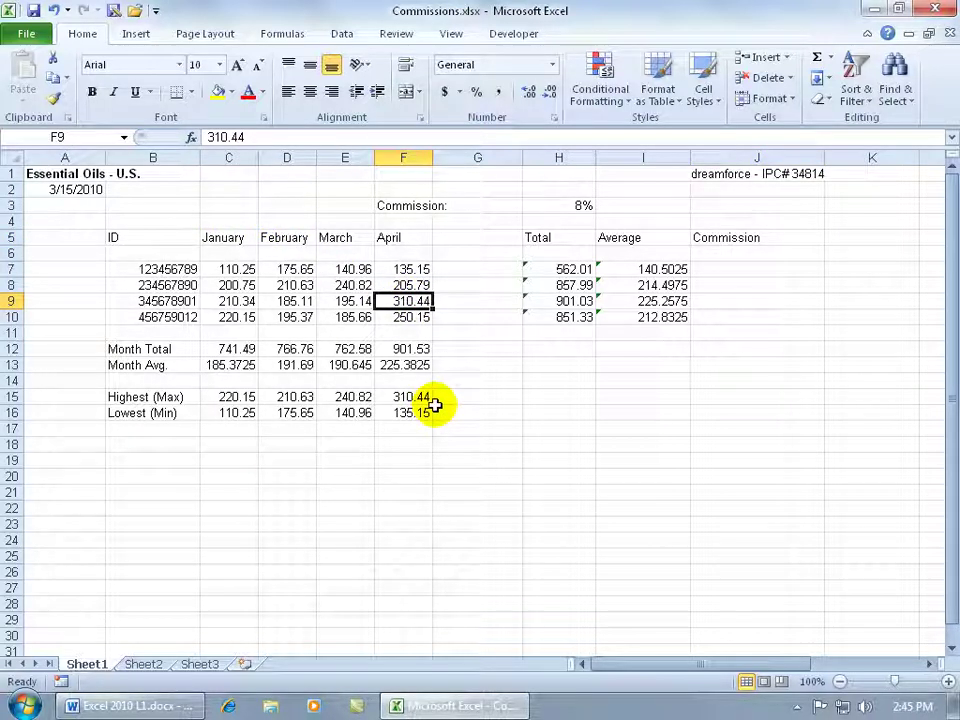
{"action": "key", "text": "F5"}
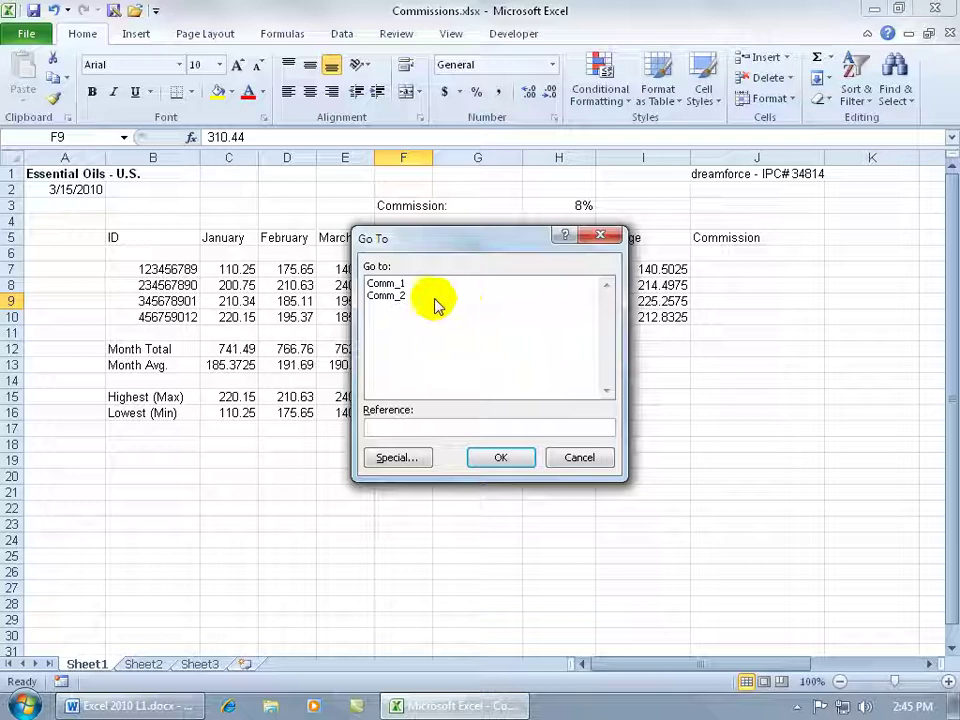
{"action": "left_click", "coordinate": [399, 285]}
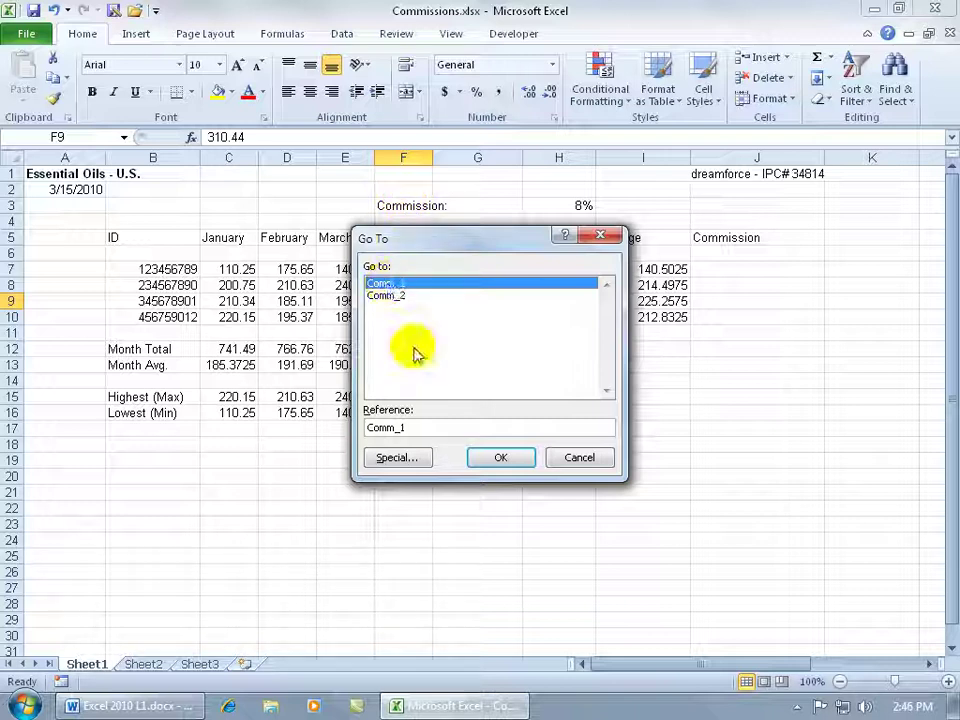
{"action": "left_click", "coordinate": [500, 457]}
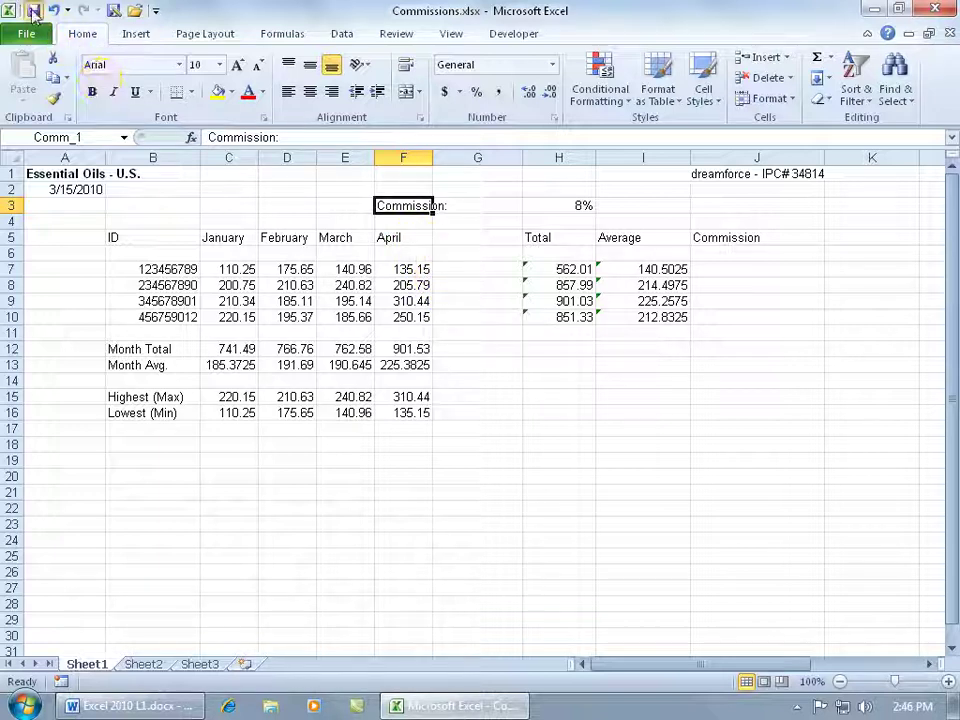
- Save and close the Commissions.xlsx workbook, and reopen it from the recent workbooks
{"action": "left_click", "coordinate": [950, 33]}
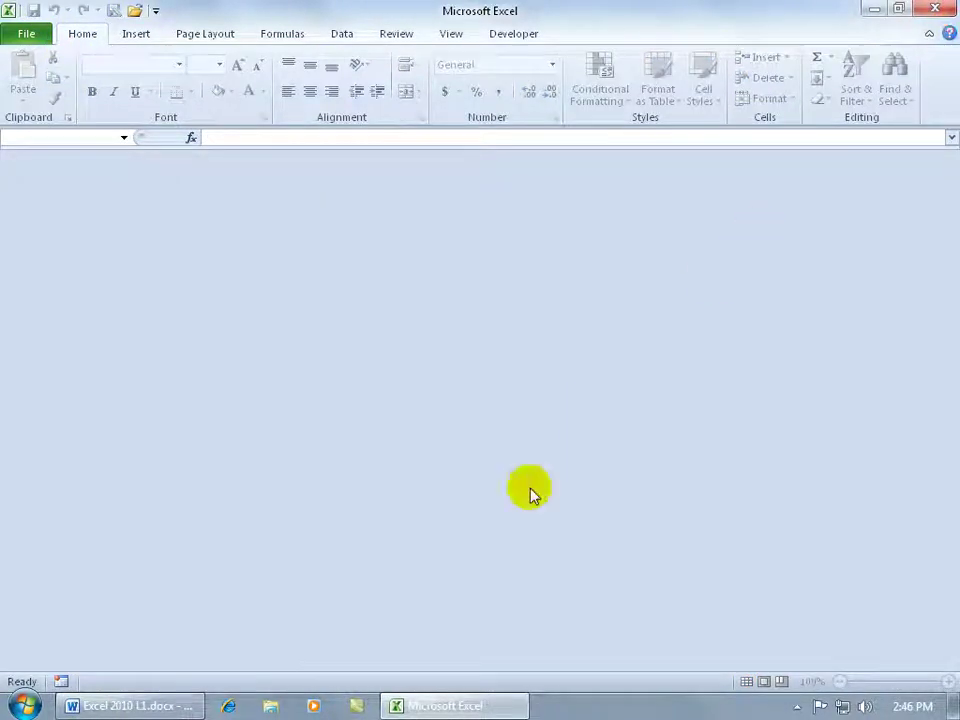
{"action": "right_click", "coordinate": [438, 708]}
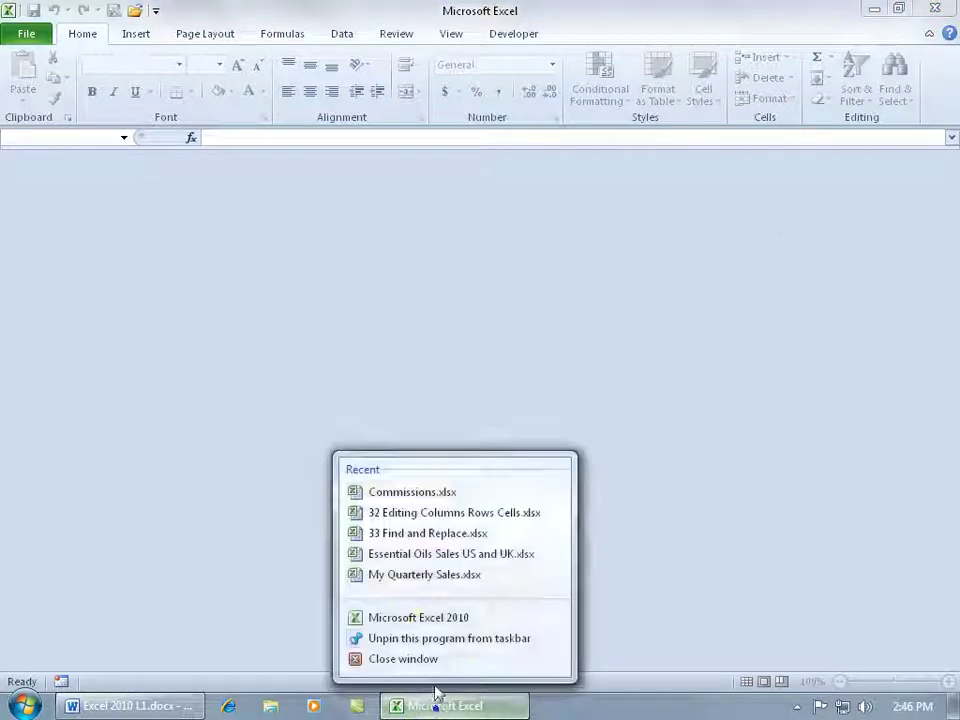
{"action": "left_click", "coordinate": [437, 493]}
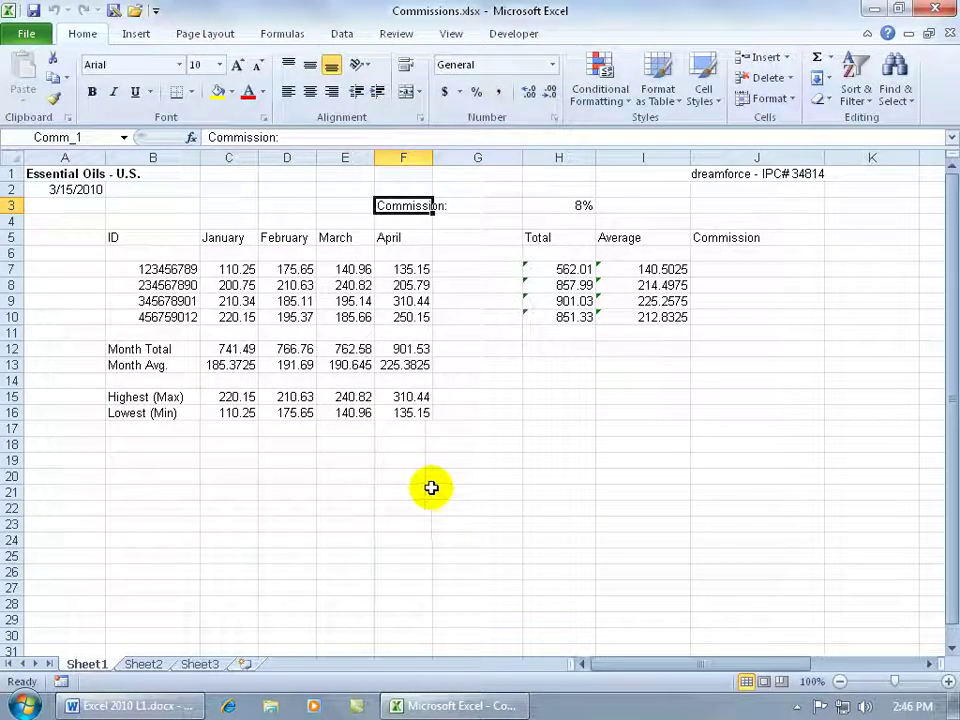
- Select all constants on Sheet1 with Go To Special, keeping numbers, text, logicals and errors included
{"action": "key", "text": "F5"}
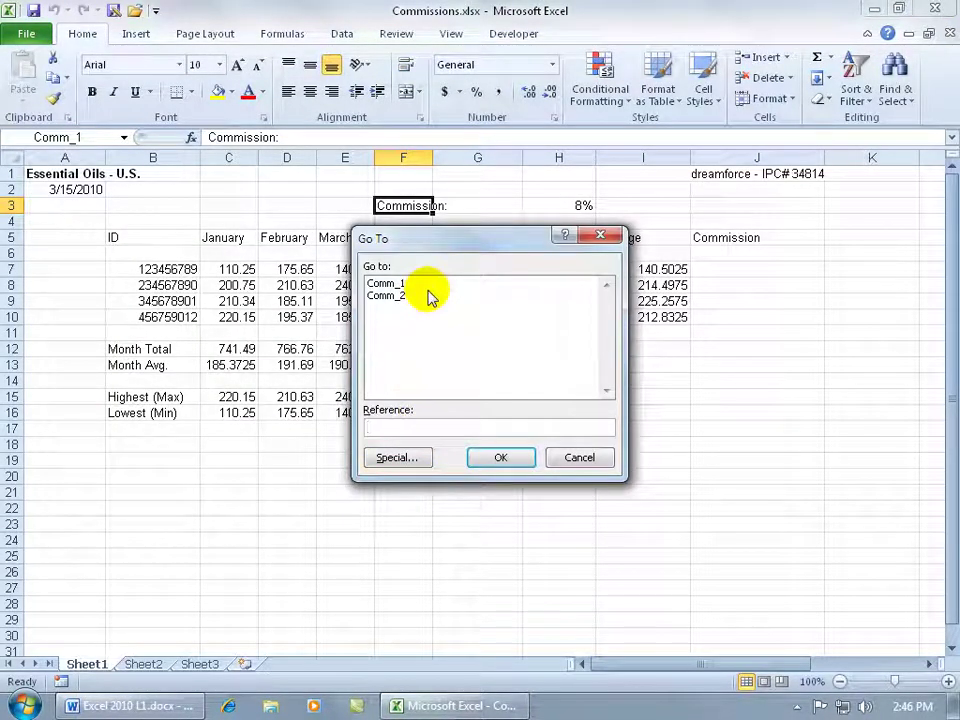
{"action": "left_click", "coordinate": [418, 460]}
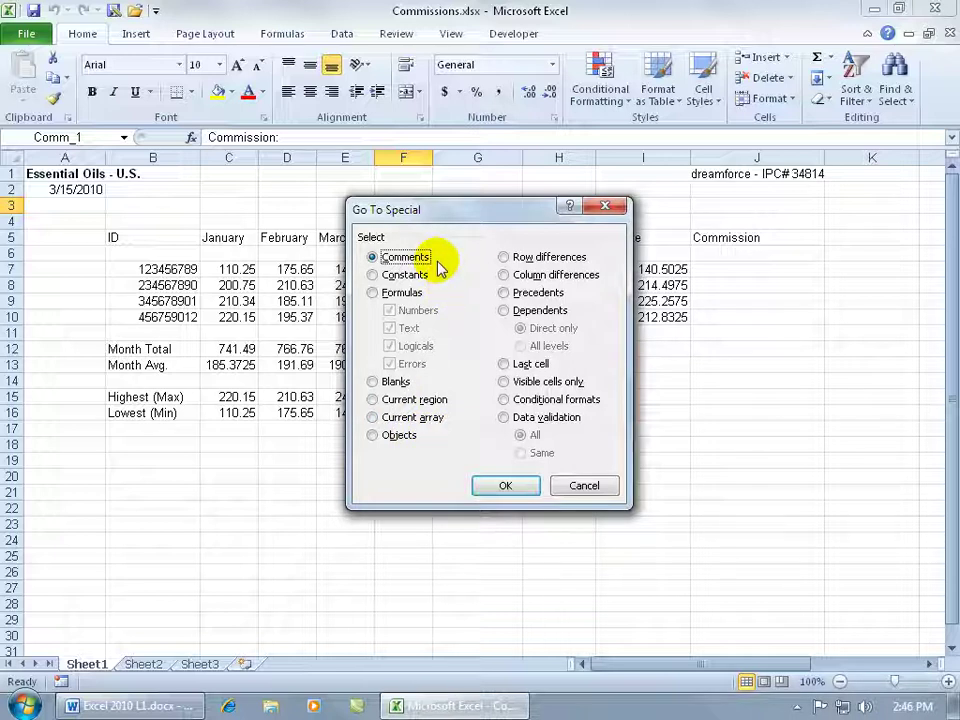
{"action": "left_click", "coordinate": [403, 274]}
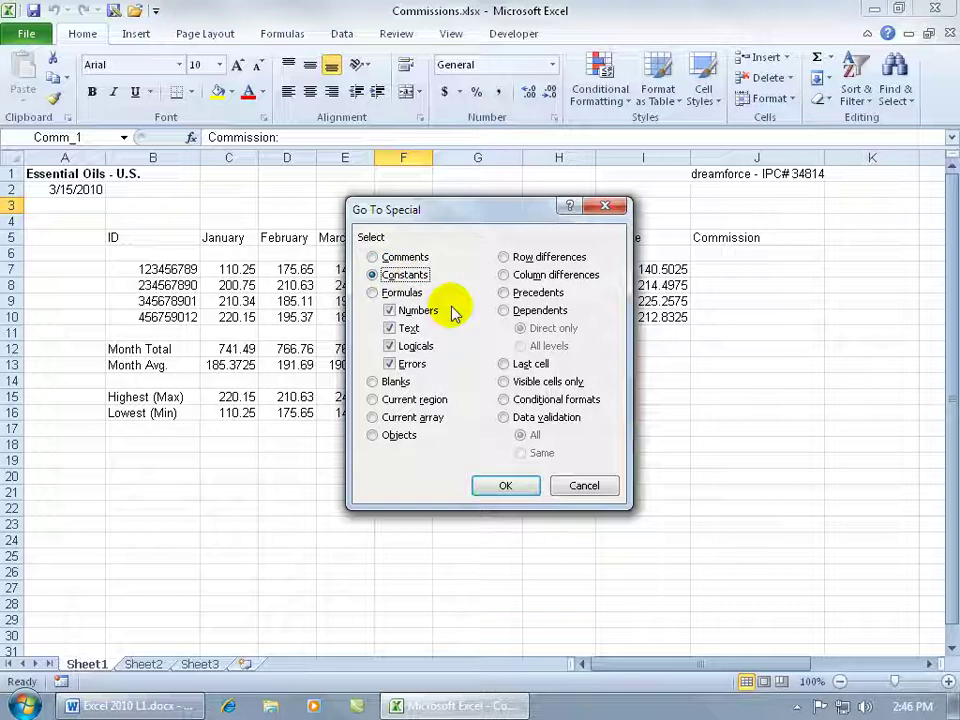
{"action": "left_click", "coordinate": [496, 484]}
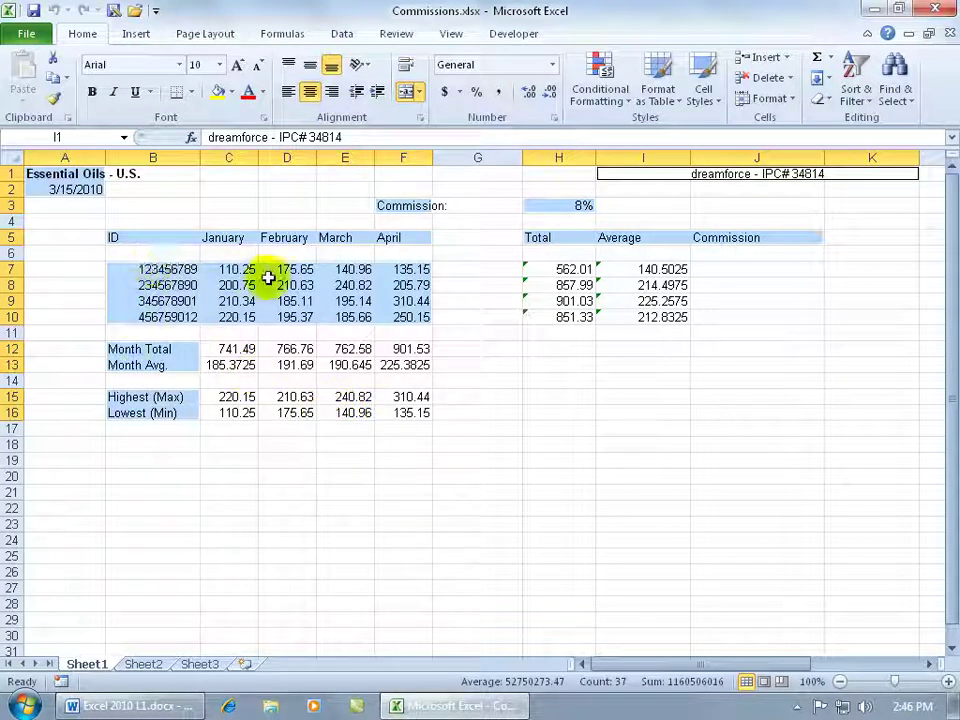
- Inspect the contents of ID cell B8, heading cell C5 and the January to March Month Total cells C12, D12 and E12
{"action": "left_click", "coordinate": [171, 285]}
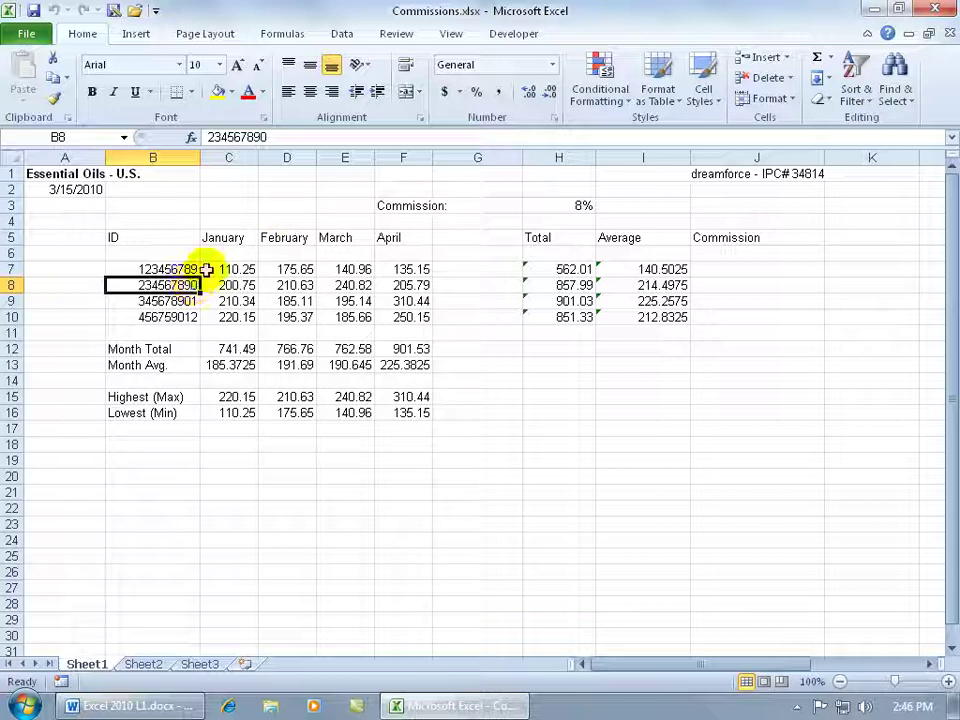
{"action": "left_click", "coordinate": [222, 236]}
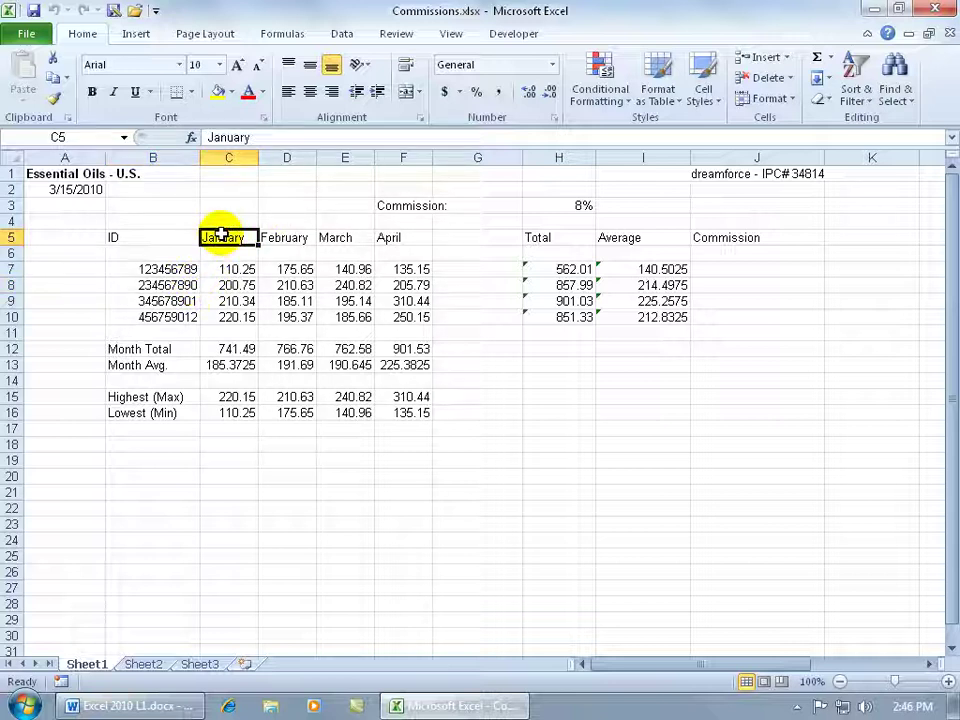
{"action": "left_click", "coordinate": [236, 348]}
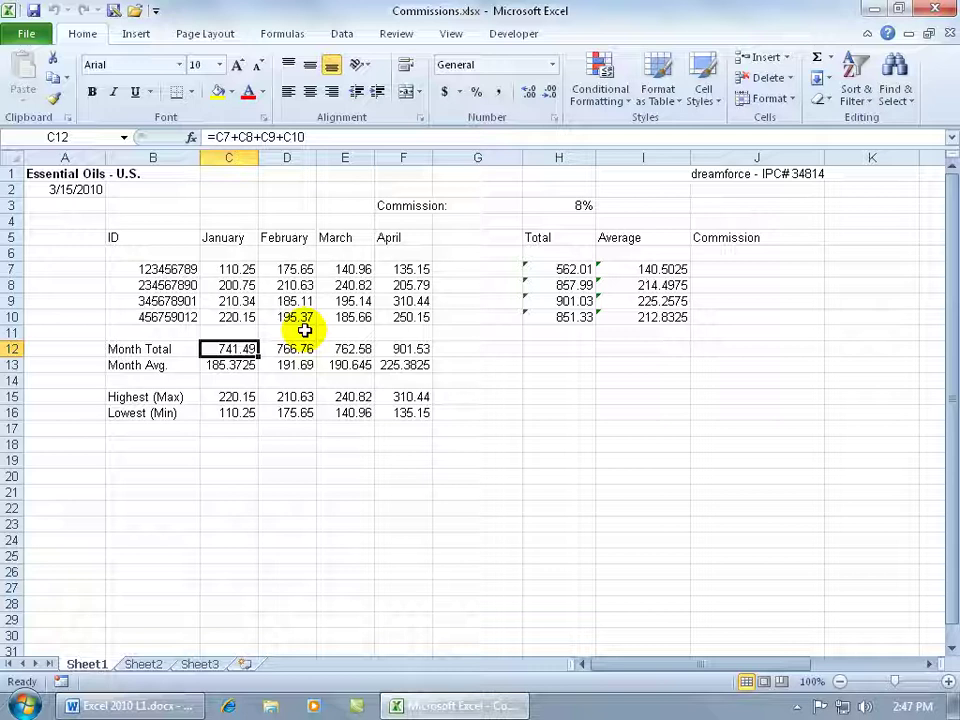
{"action": "left_click", "coordinate": [298, 352]}
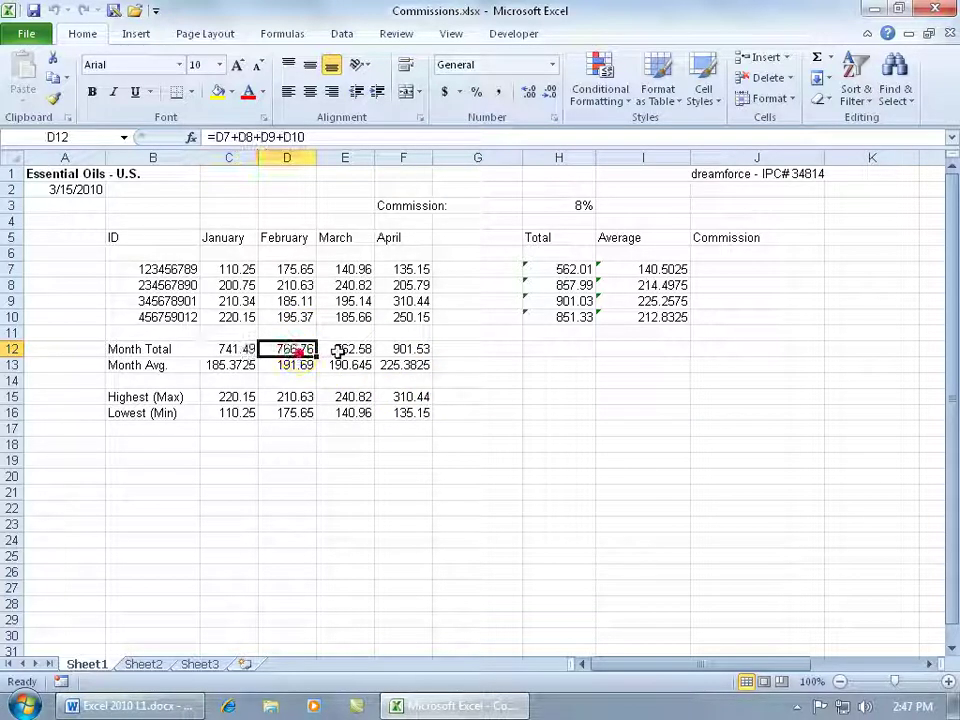
{"action": "left_click", "coordinate": [340, 351]}
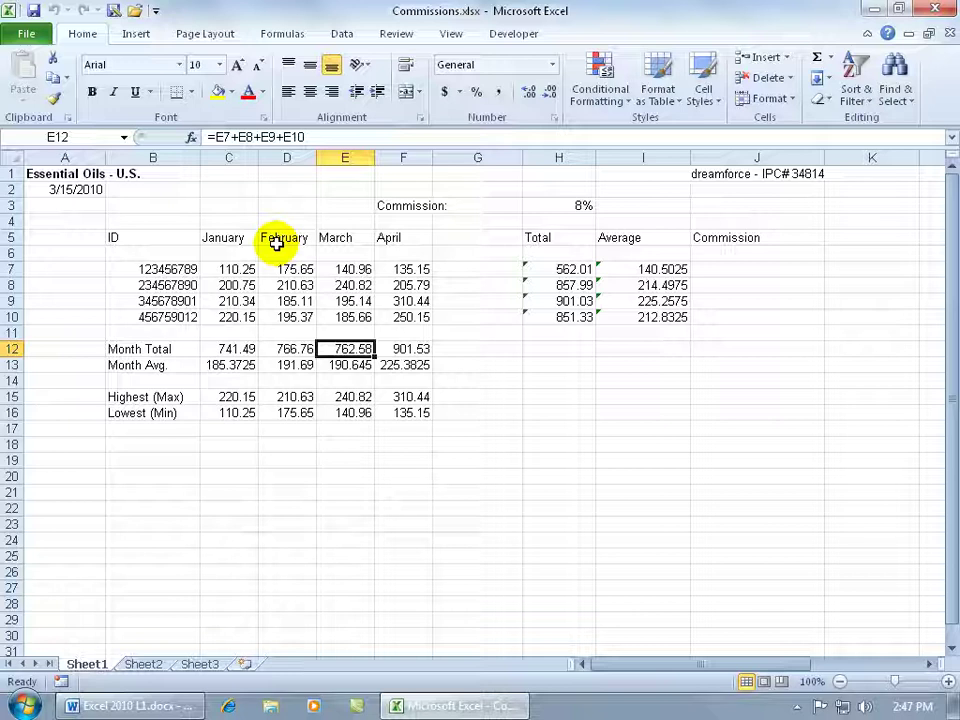
- Select all formula cells on Sheet1 with Go To Special, keeping numbers, text, logicals and errors included
{"action": "key", "text": "ctrl+g"}
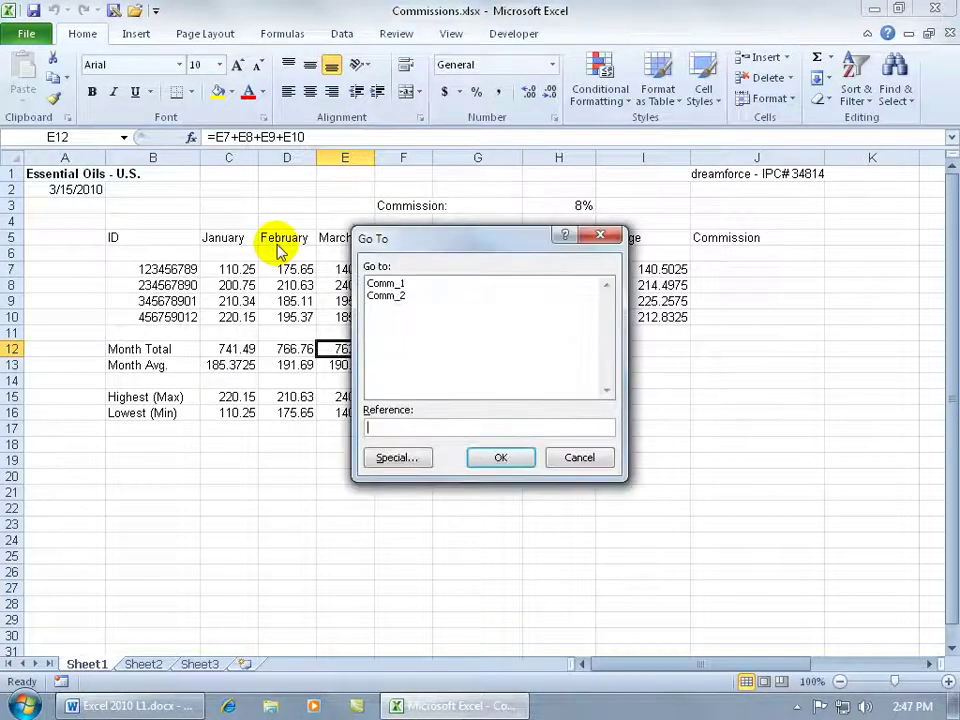
{"action": "left_click", "coordinate": [395, 455]}
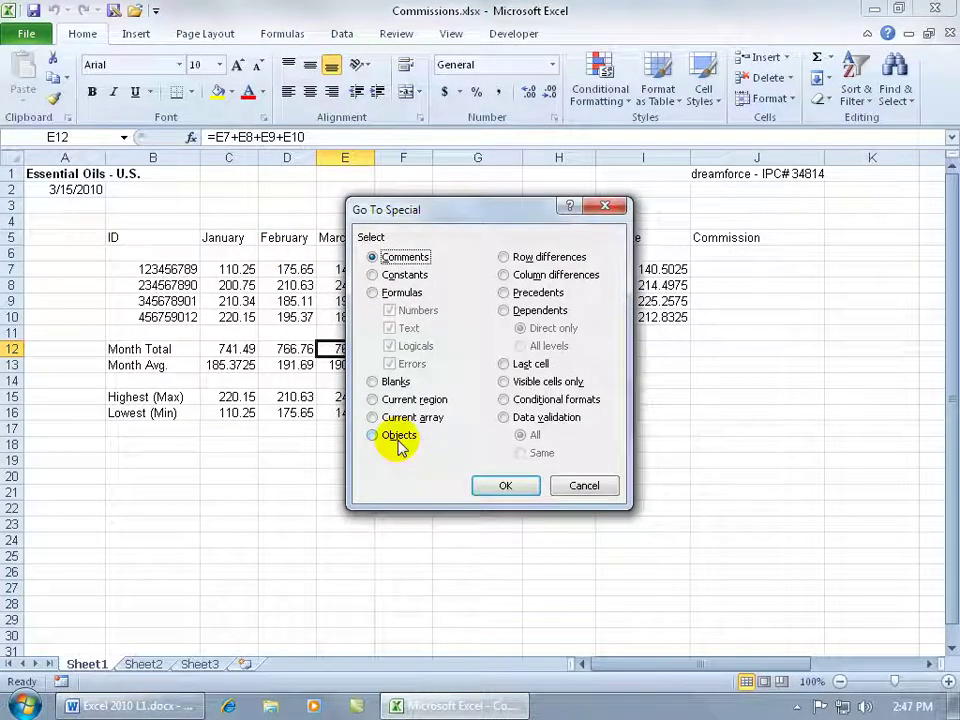
{"action": "left_click", "coordinate": [388, 293]}
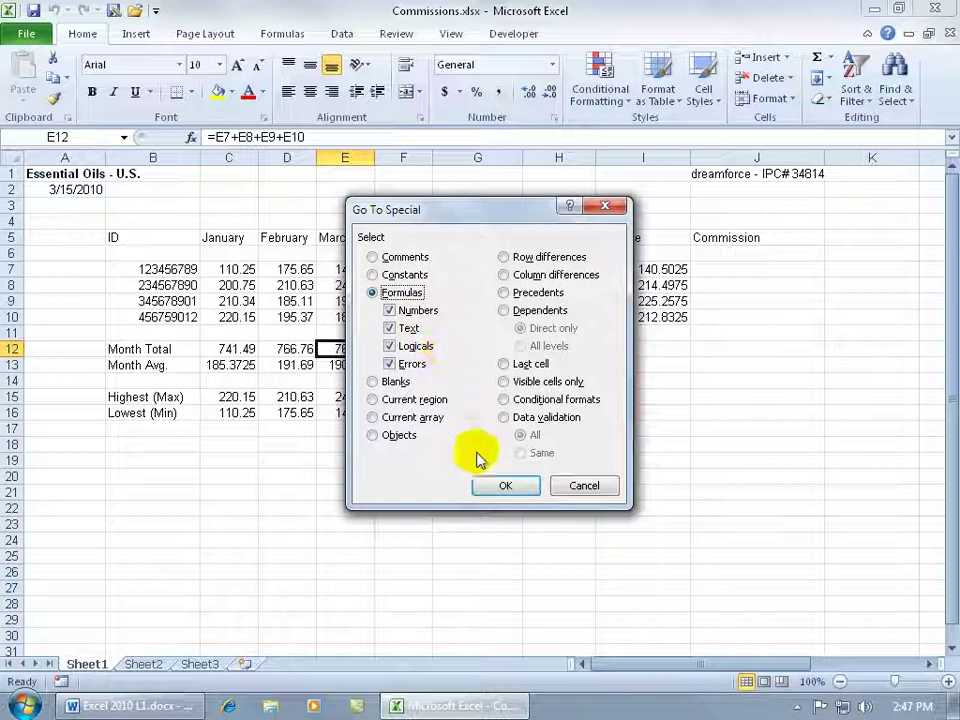
{"action": "left_click", "coordinate": [480, 485]}
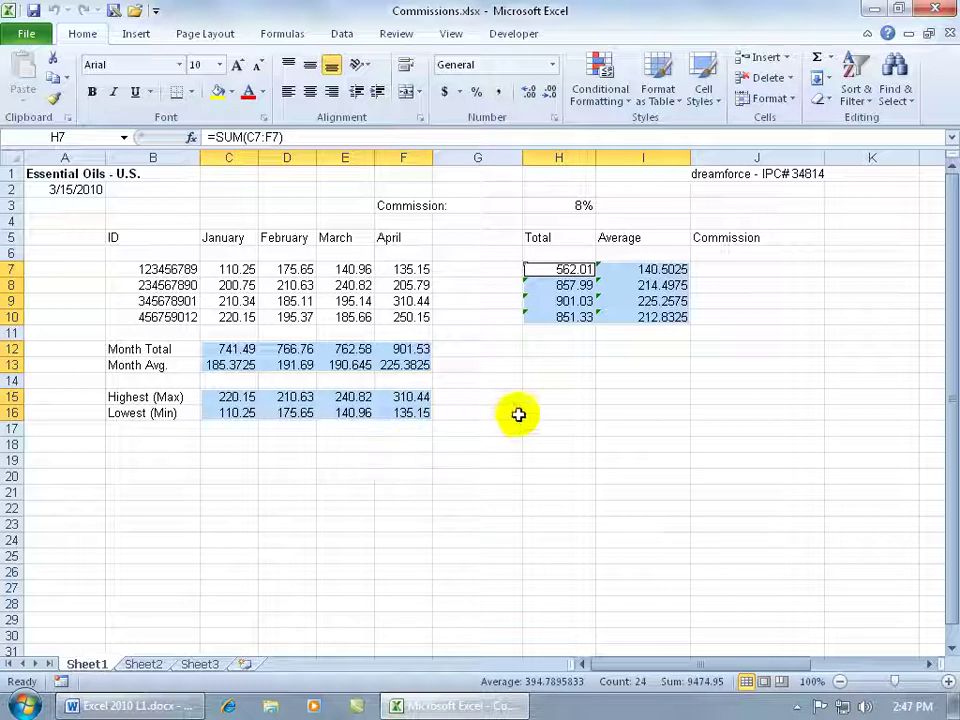